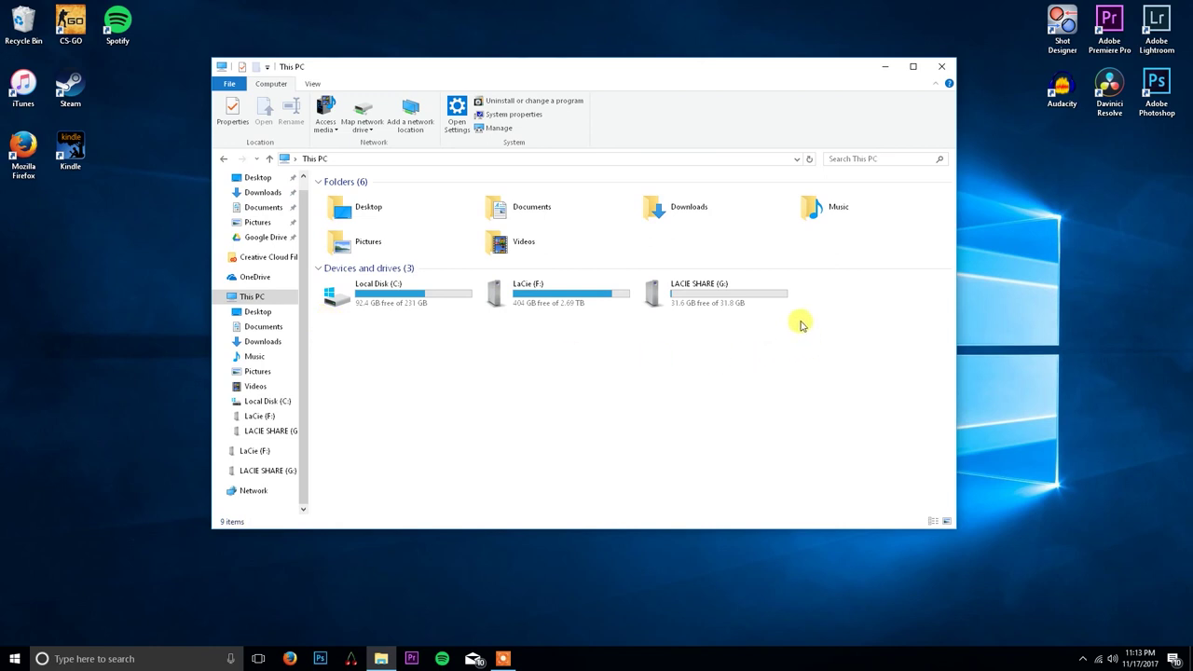
{"action": "left_click_drag", "start_coordinate": [799, 319], "coordinate": [318, 384]}
{"action": "left_click_drag", "start_coordinate": [315, 313], "coordinate": [891, 453]}
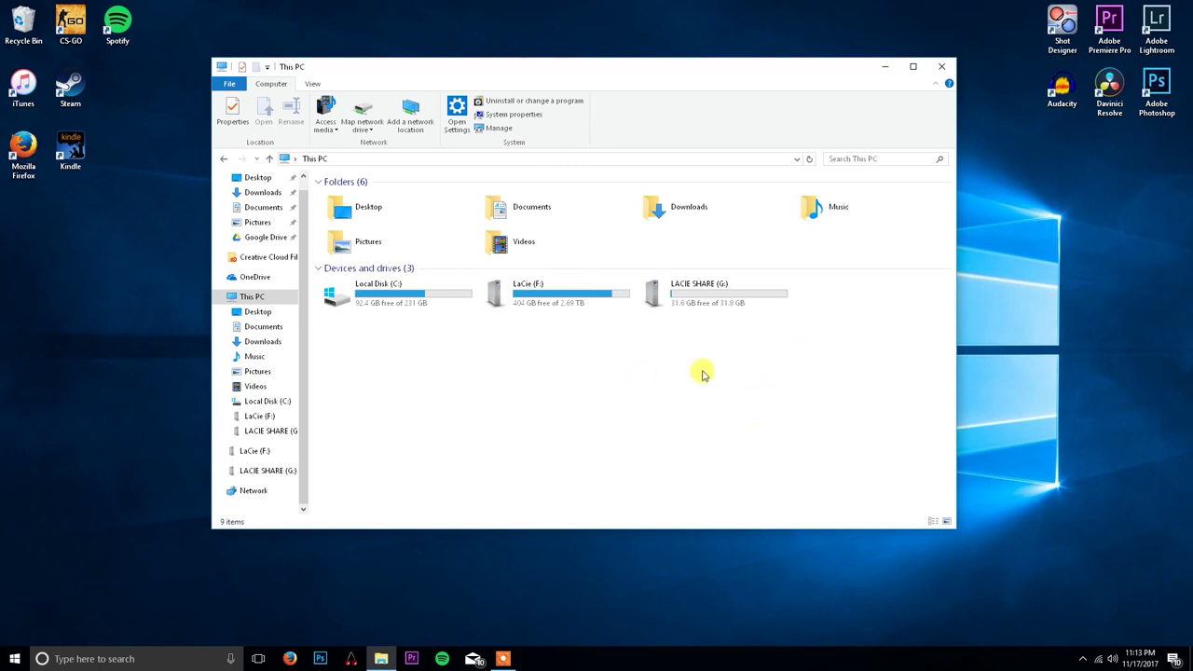
{"action": "left_click_drag", "start_coordinate": [814, 334], "coordinate": [412, 390]}
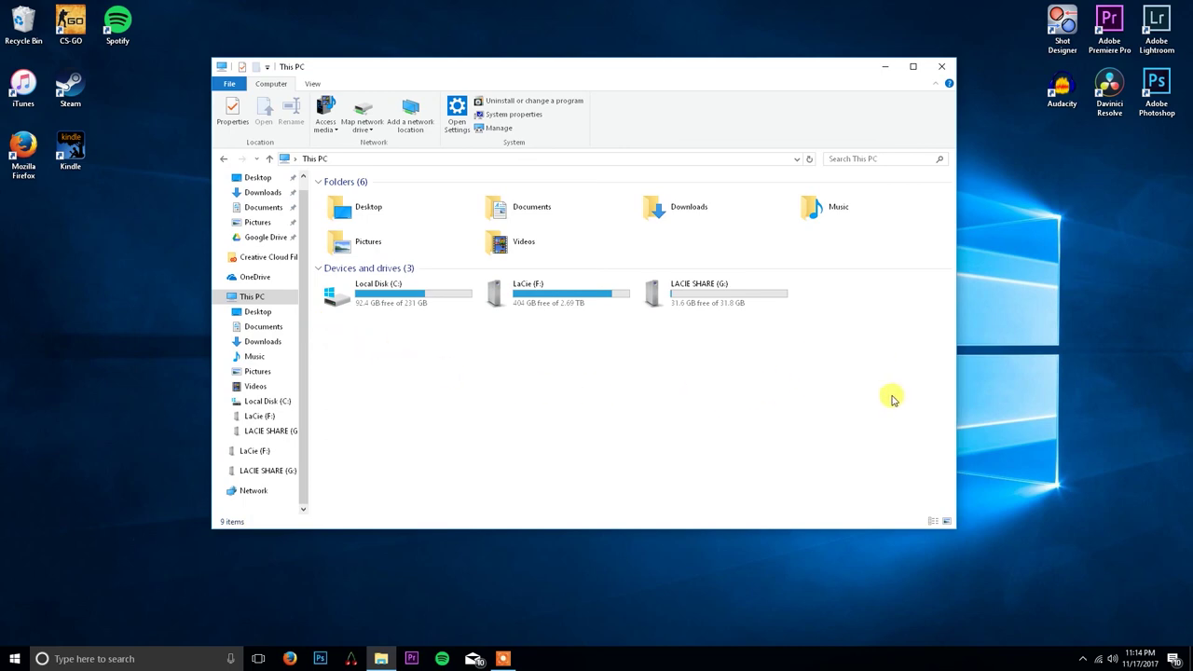
{"action": "left_click_drag", "start_coordinate": [825, 372], "coordinate": [874, 412]}
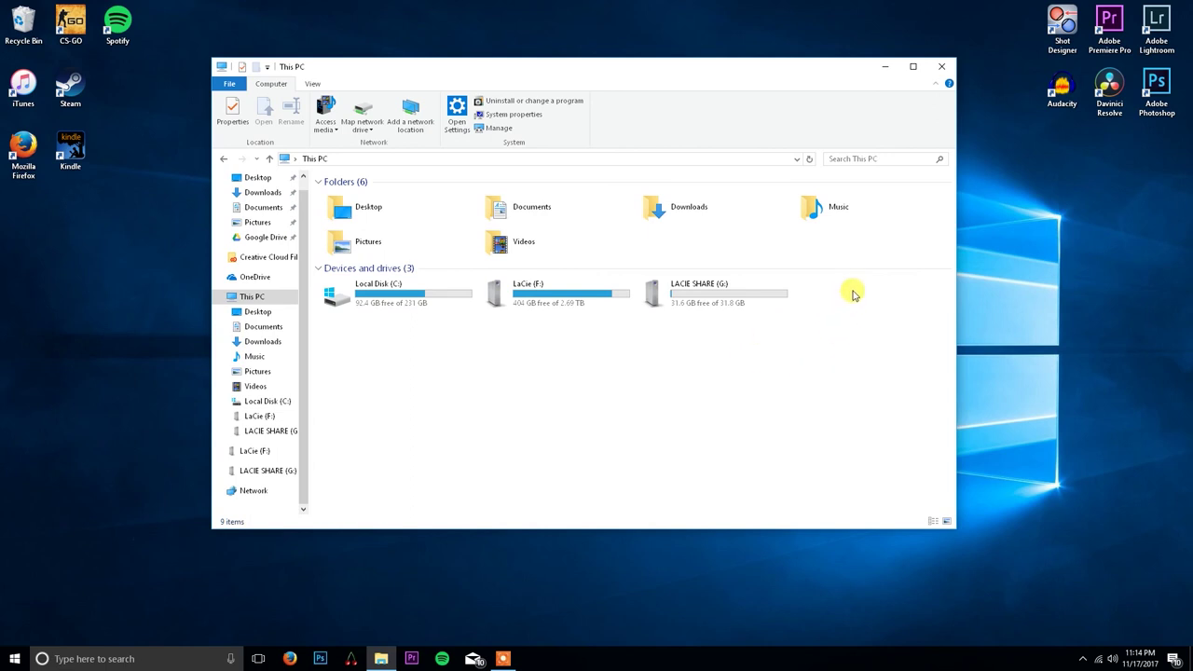
{"action": "left_click_drag", "start_coordinate": [924, 282], "coordinate": [820, 368]}
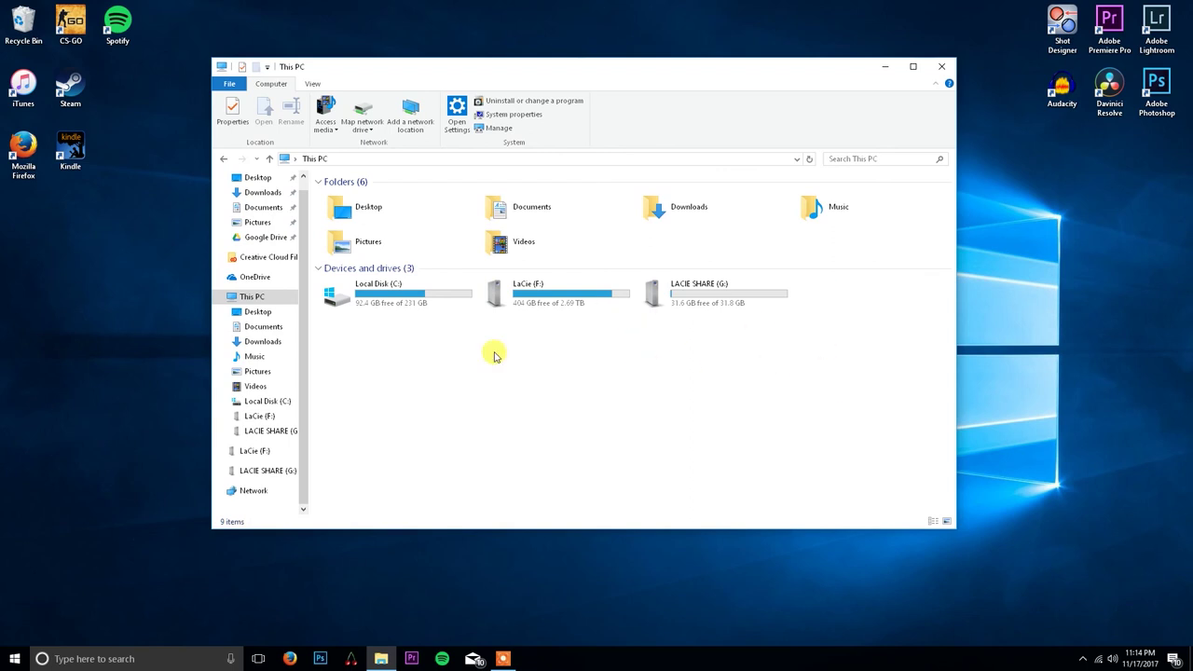
{"action": "left_click", "coordinate": [135, 652]}
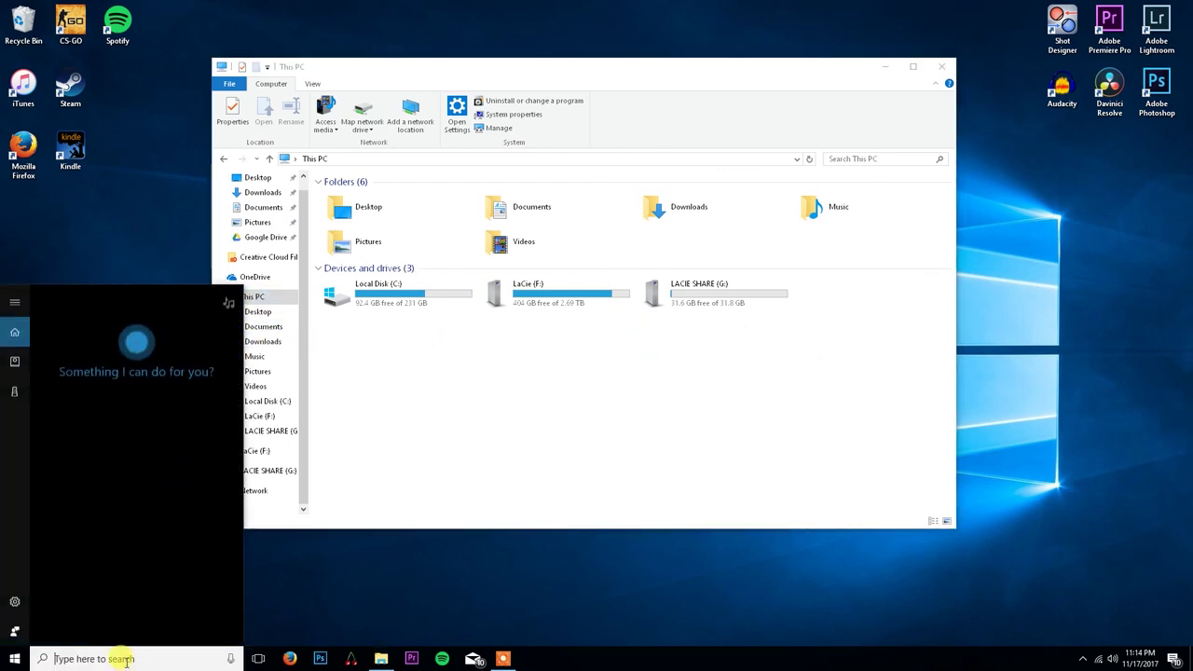
Step: Open Disk Management via a 'disk' search and start a New Simple Volume on Disk 0's unallocated space
{"action": "type", "text": "disk"}
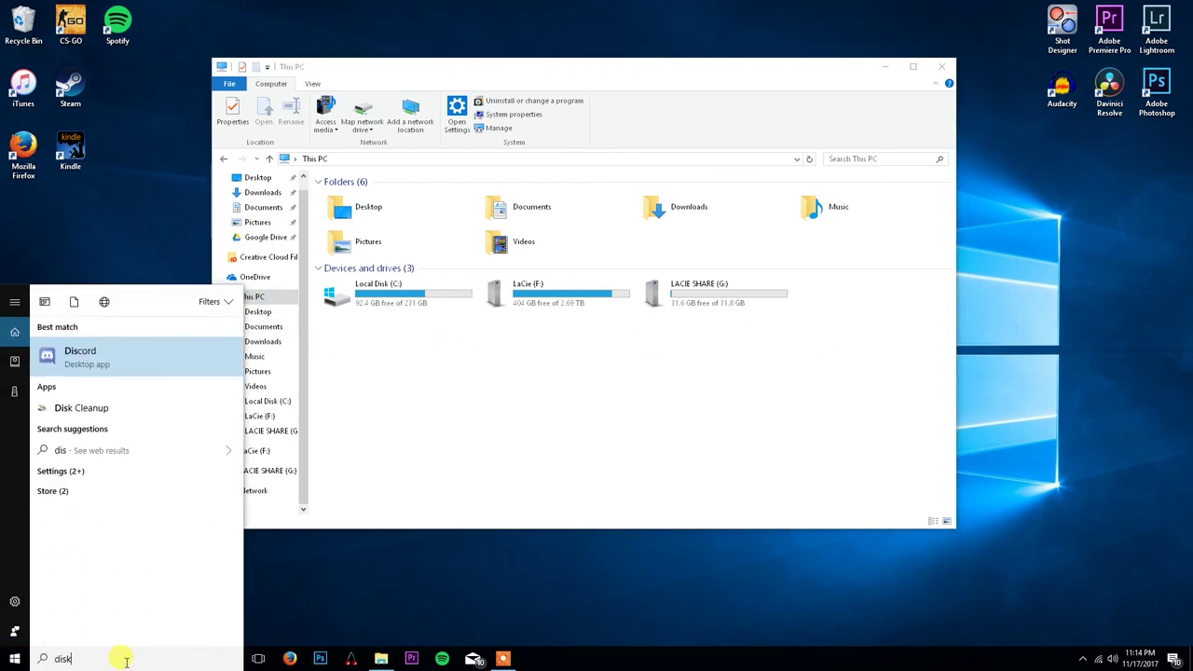
{"action": "type", "text": " utilit"}
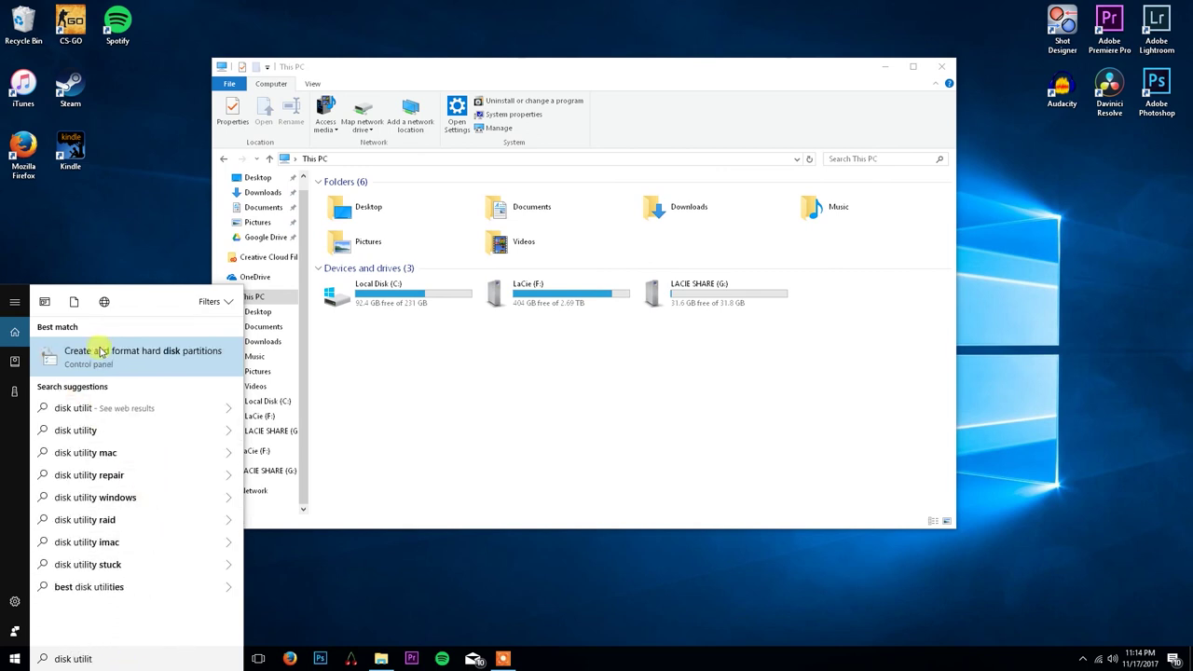
{"action": "left_click", "coordinate": [137, 358]}
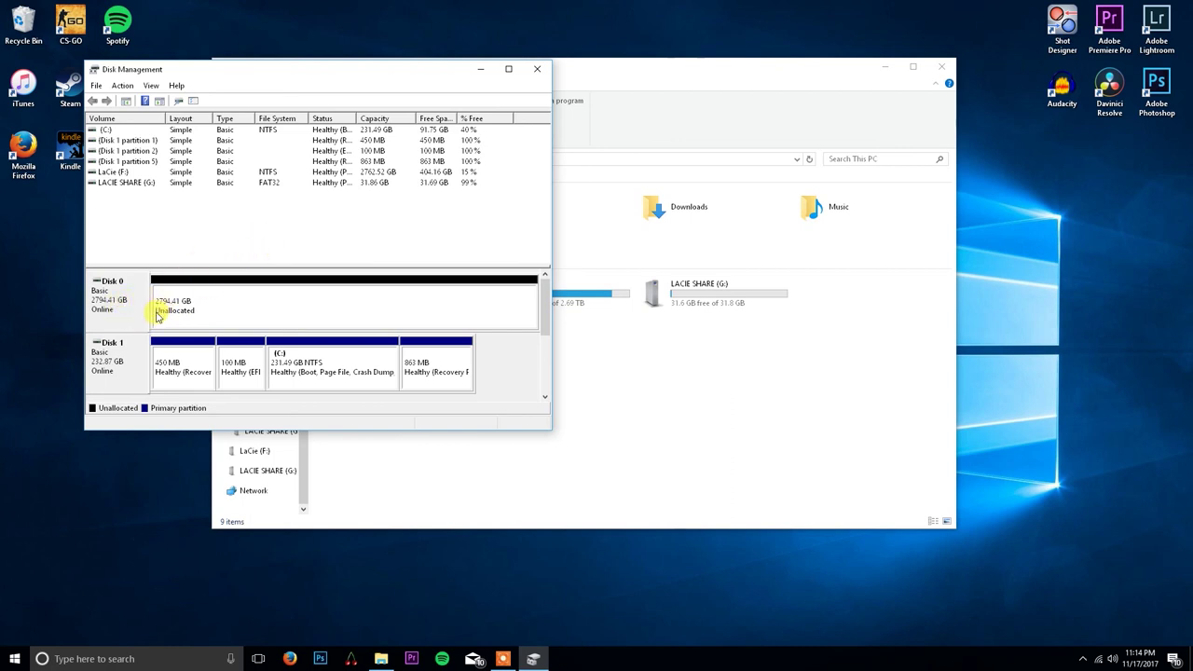
{"action": "right_click", "coordinate": [194, 310]}
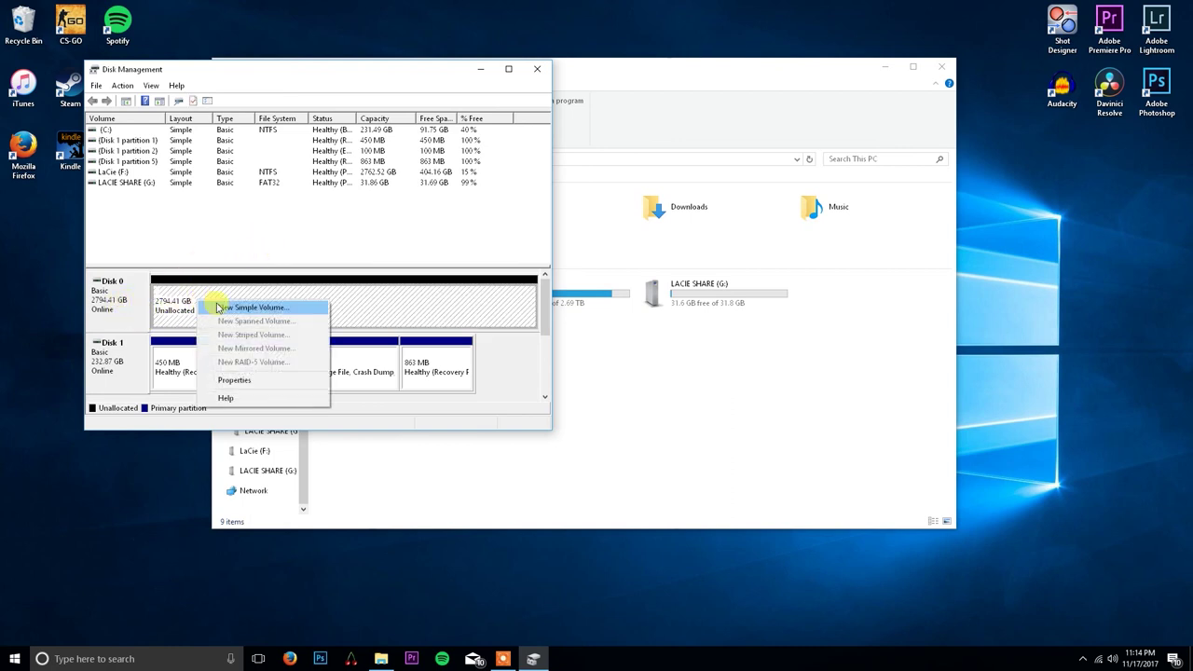
{"action": "left_click", "coordinate": [292, 248]}
{"action": "right_click", "coordinate": [271, 298]}
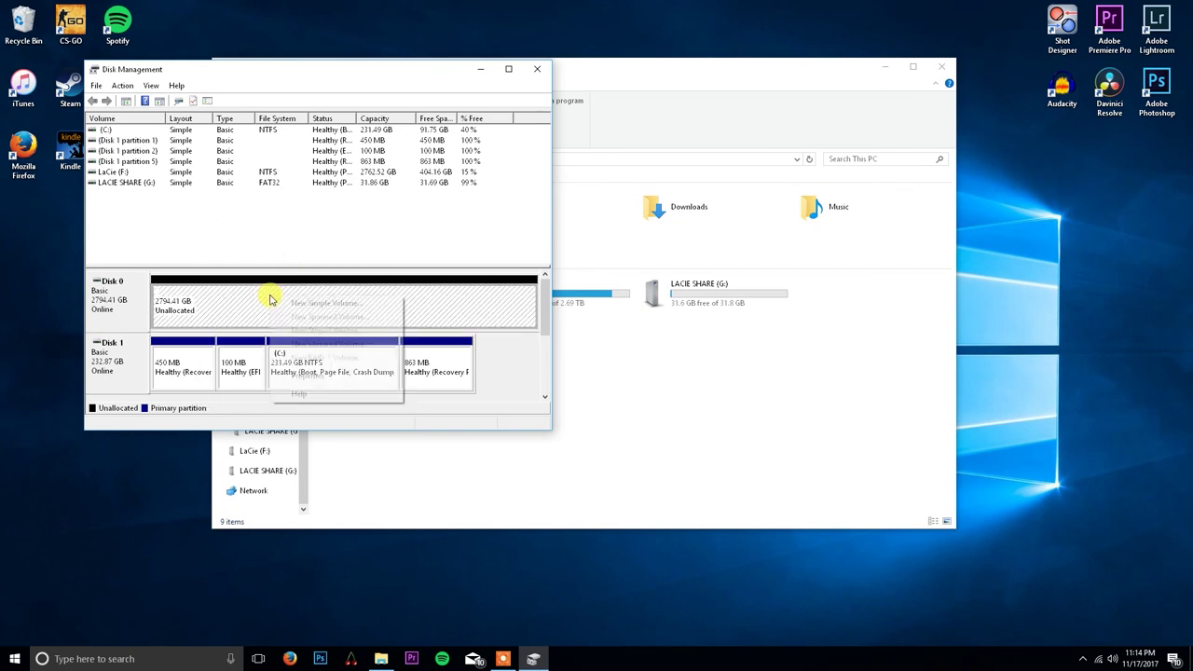
{"action": "left_click", "coordinate": [200, 260]}
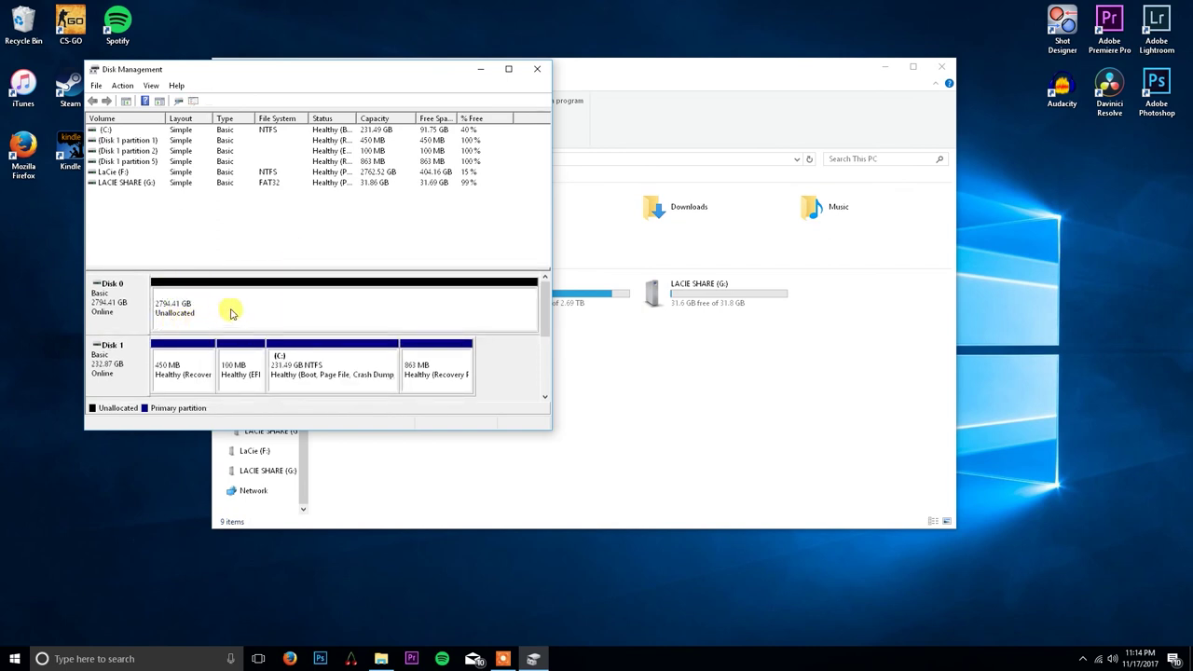
{"action": "right_click", "coordinate": [276, 297]}
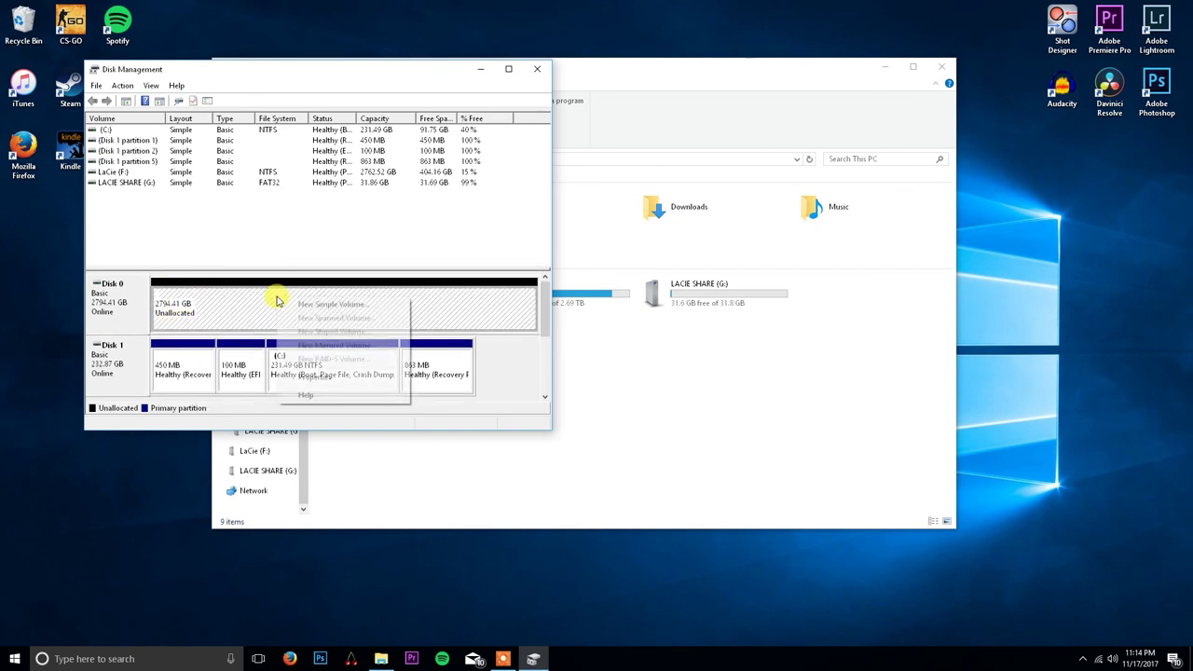
{"action": "left_click", "coordinate": [327, 307]}
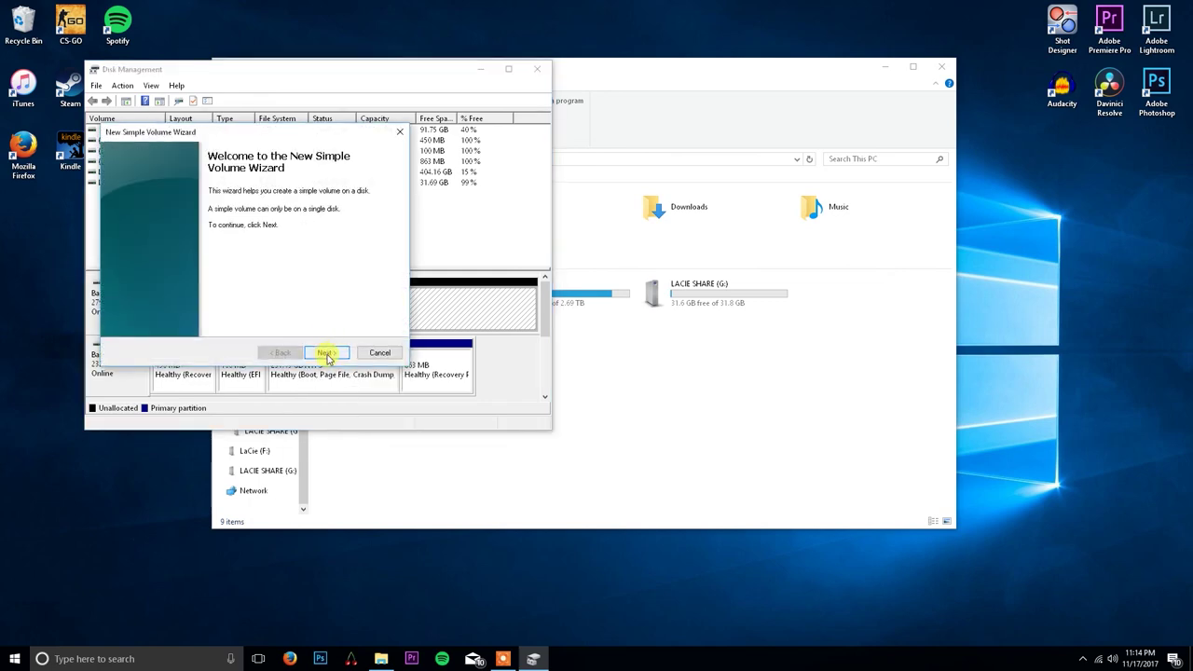
Step: Pass the wizard welcome page, accept the 2861472 MB maximum size, and assign drive letter D
{"action": "left_click", "coordinate": [326, 352]}
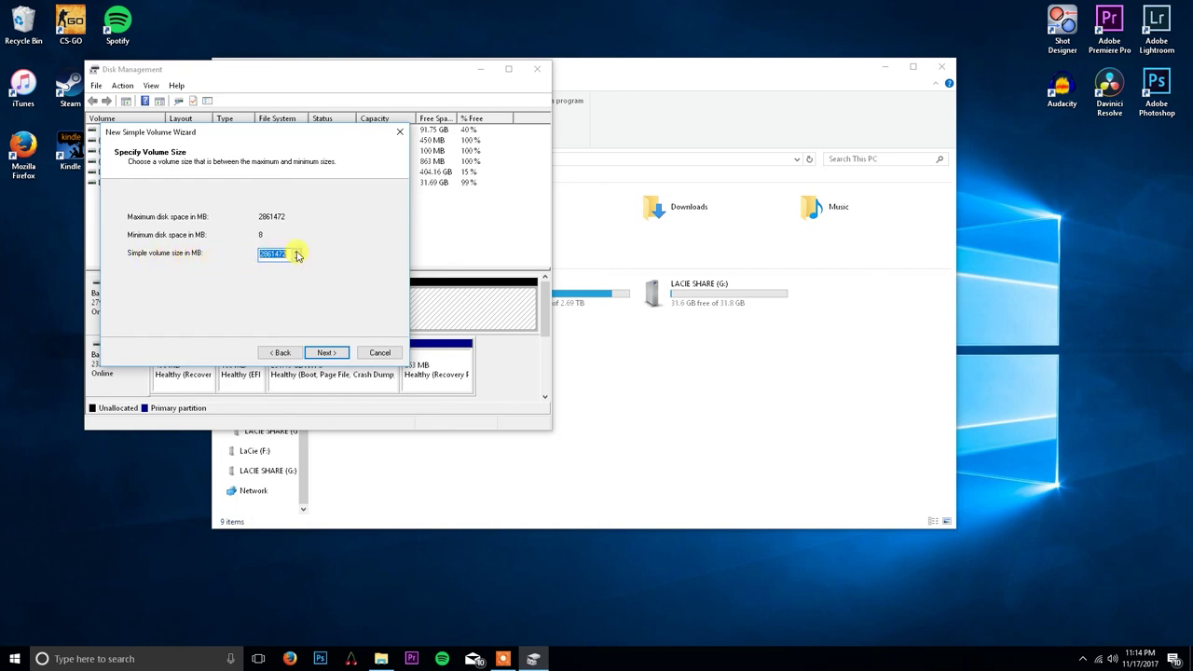
{"action": "left_click", "coordinate": [326, 354]}
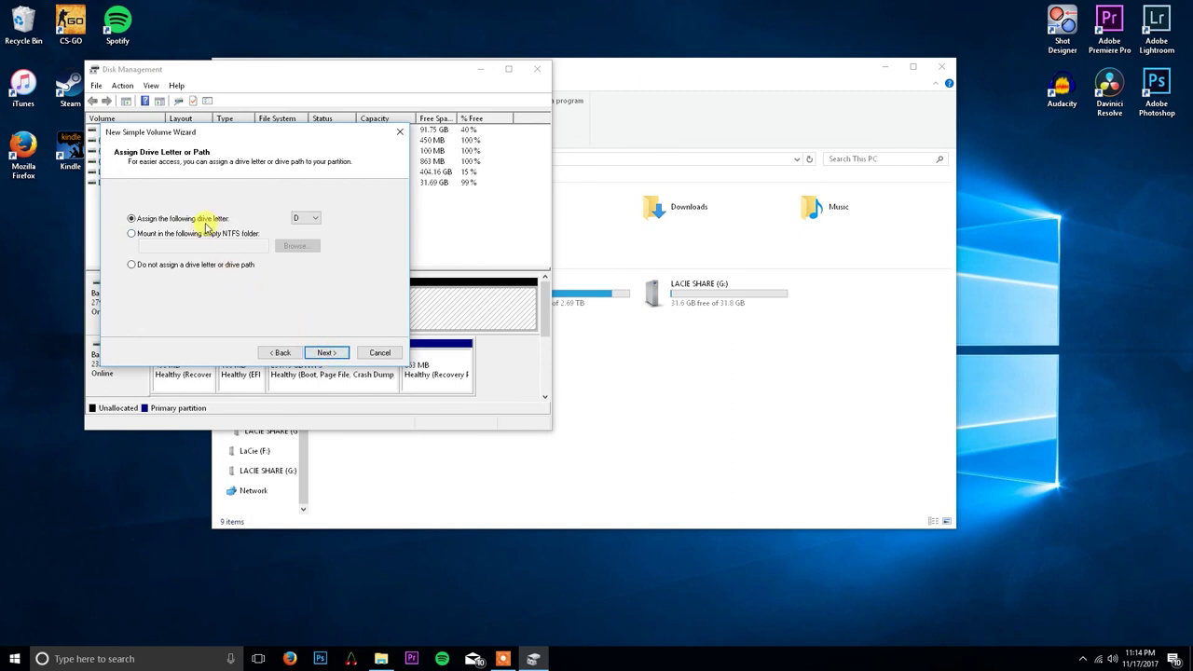
{"action": "left_click", "coordinate": [298, 221]}
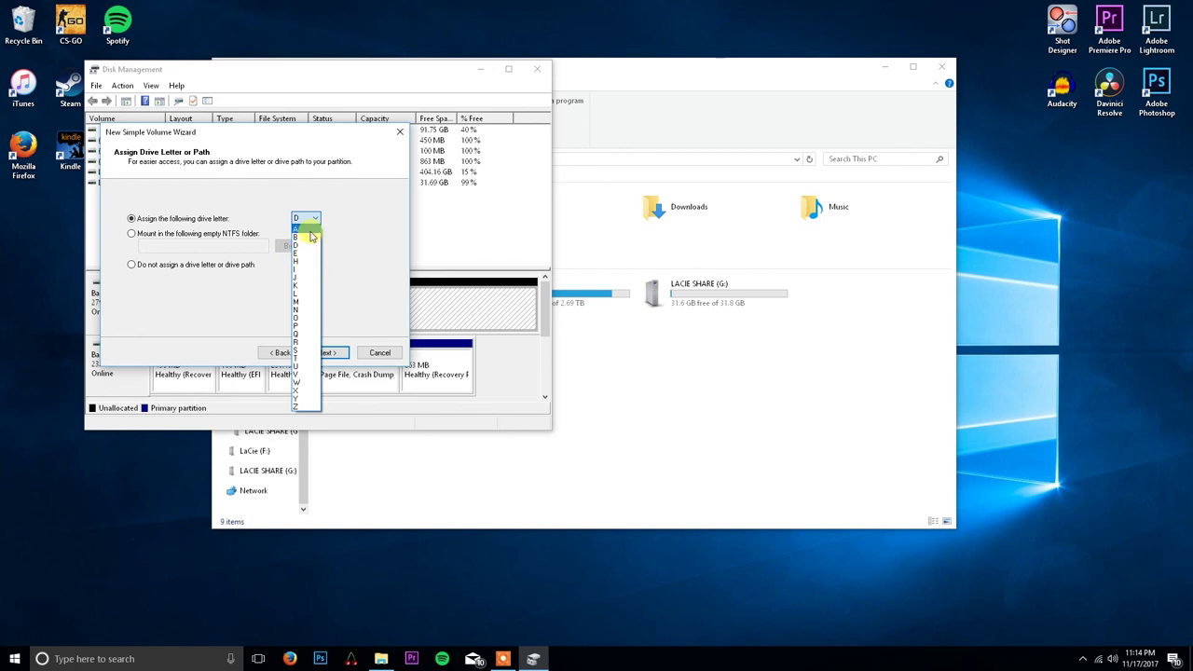
{"action": "left_click", "coordinate": [311, 219]}
{"action": "left_click", "coordinate": [300, 221]}
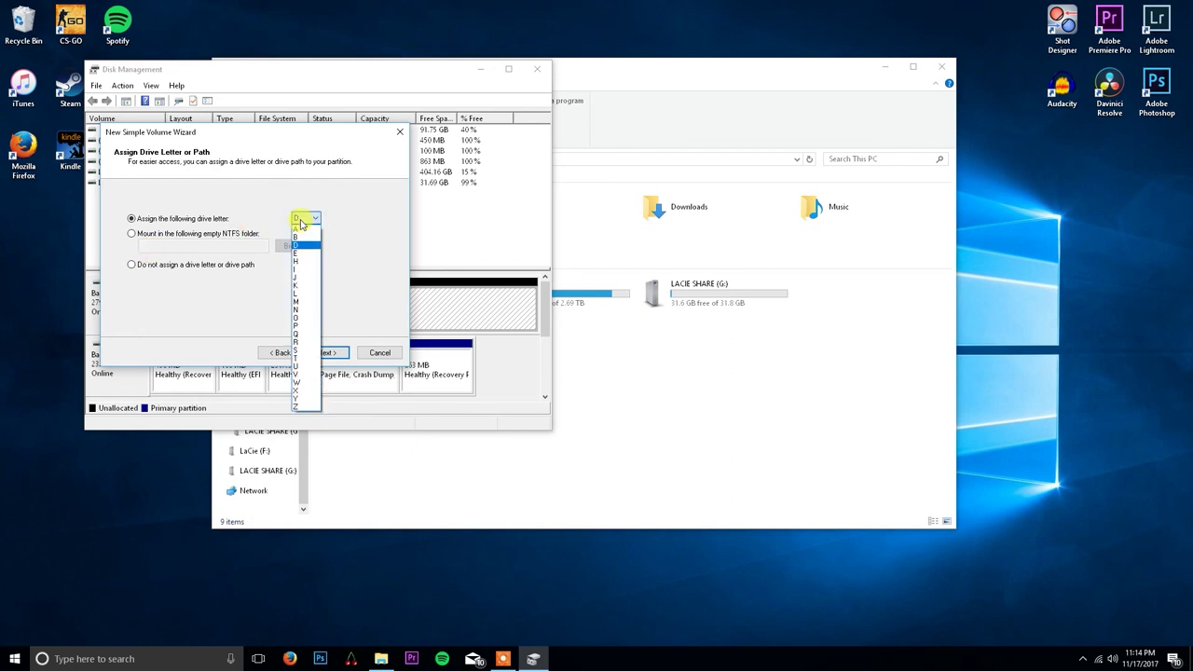
{"action": "left_click", "coordinate": [300, 221]}
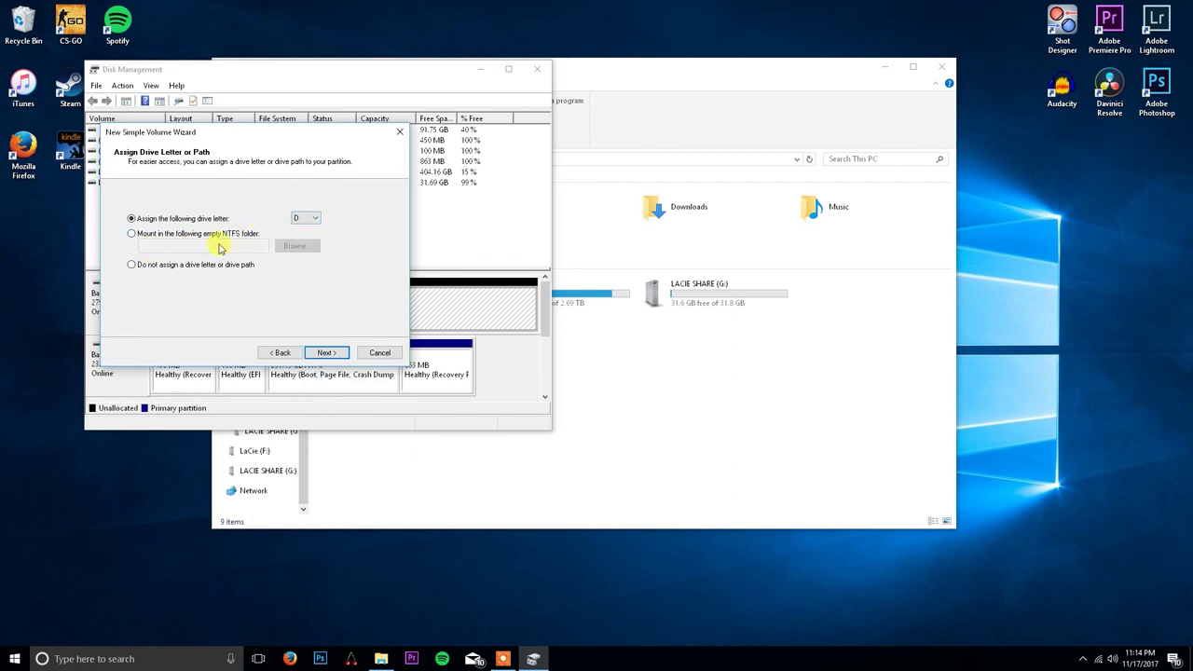
{"action": "left_click", "coordinate": [325, 354]}
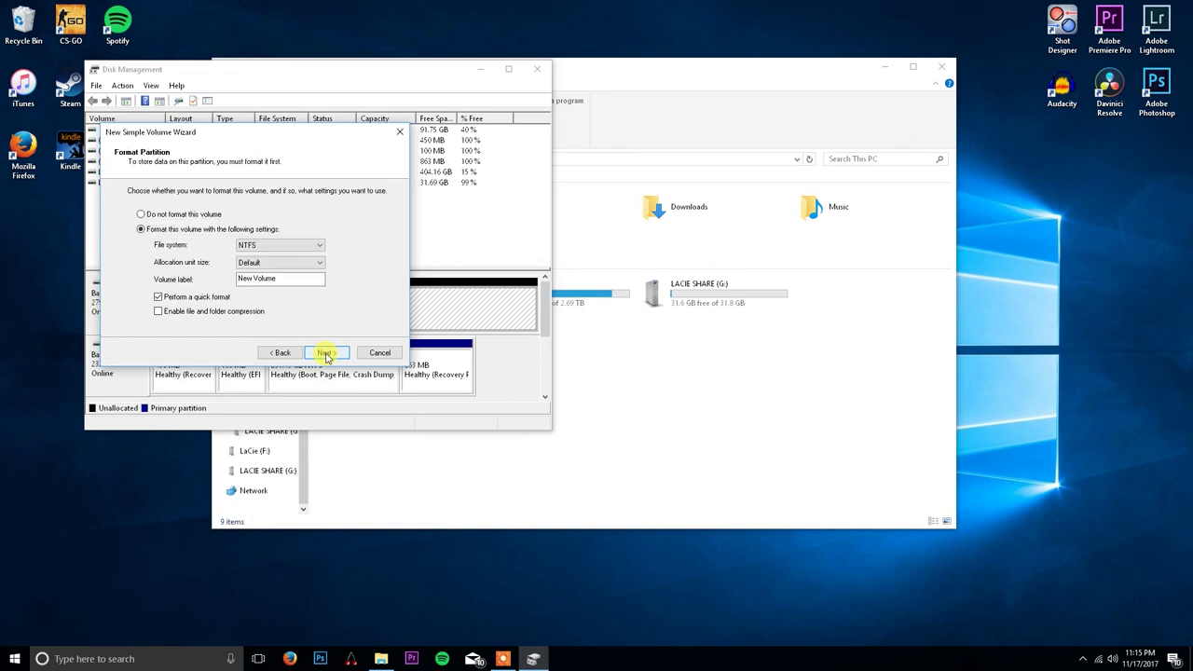
Step: Quick-format the volume as NTFS labelled RAID with Default allocation unit size, and finish the wizard
{"action": "left_click", "coordinate": [269, 248]}
{"action": "left_click", "coordinate": [268, 252]}
{"action": "left_click", "coordinate": [268, 247]}
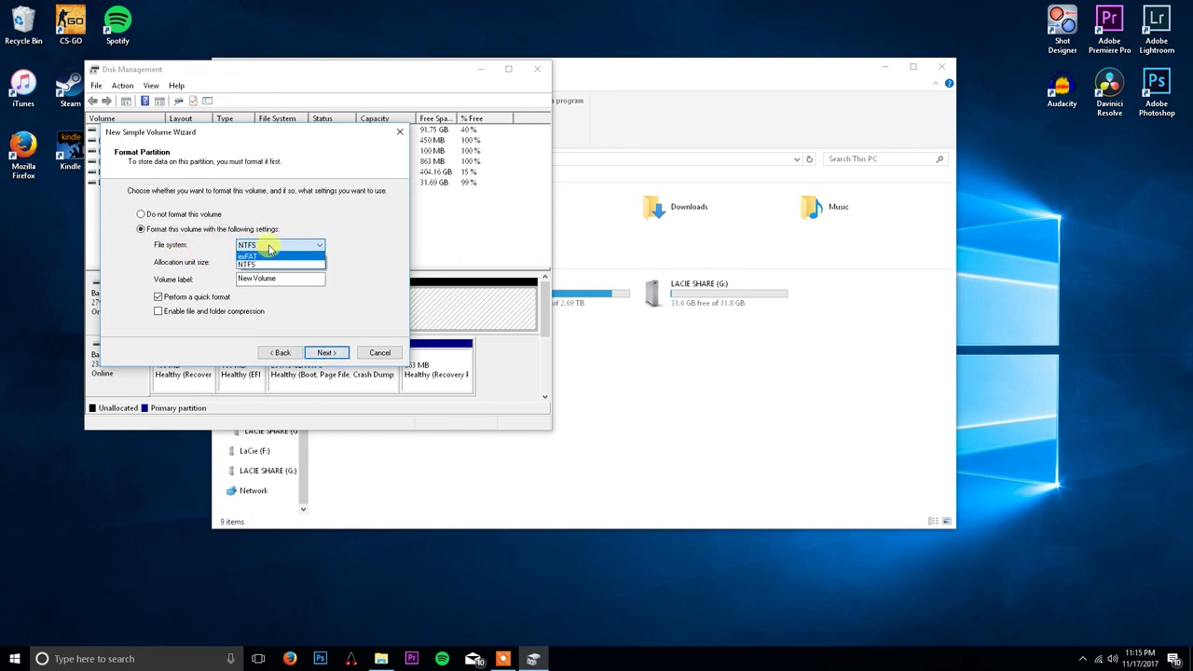
{"action": "left_click", "coordinate": [269, 246]}
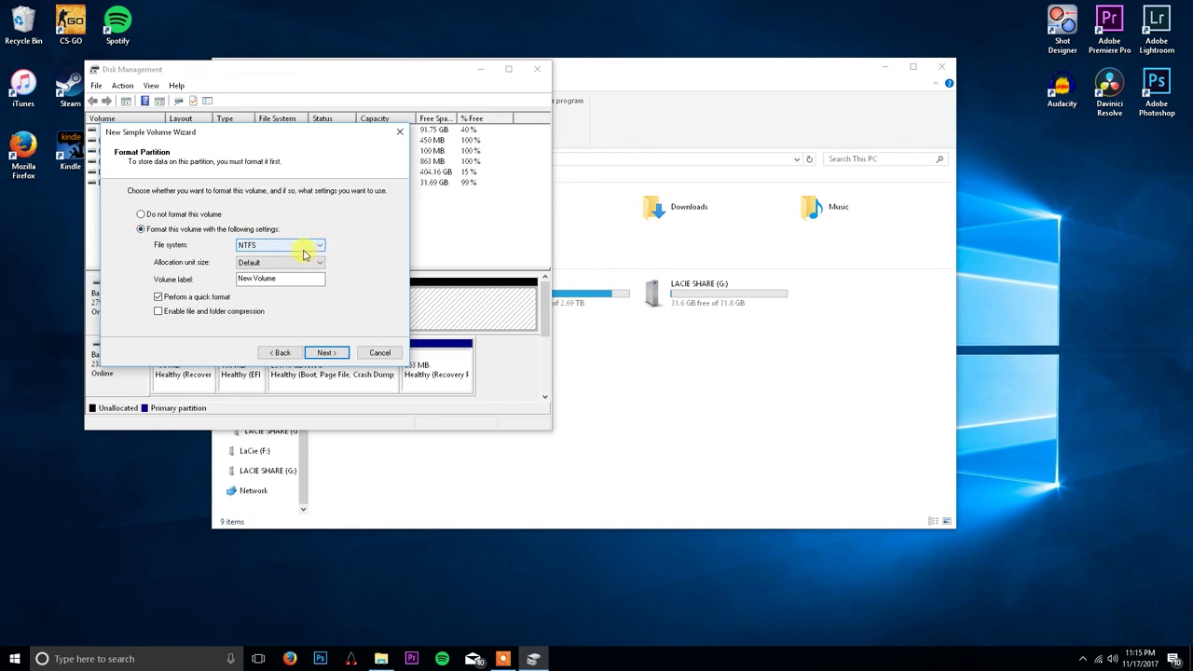
{"action": "left_click_drag", "start_coordinate": [282, 277], "coordinate": [235, 281]}
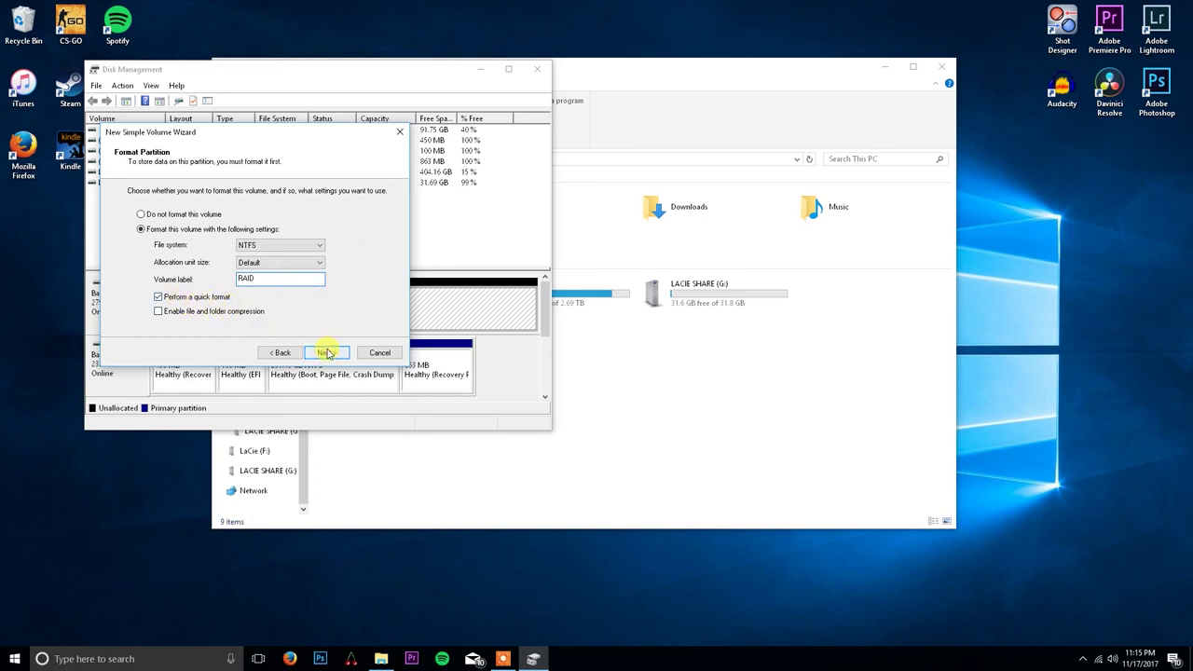
{"action": "left_click", "coordinate": [300, 264]}
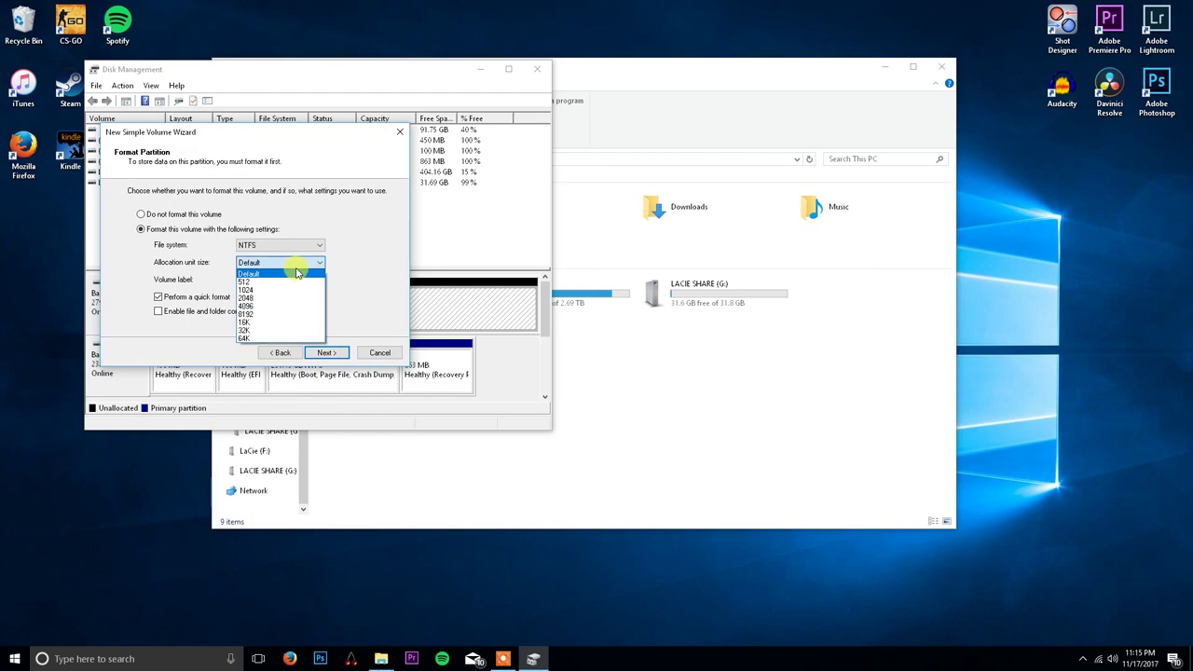
{"action": "left_click", "coordinate": [300, 272]}
{"action": "left_click", "coordinate": [326, 355]}
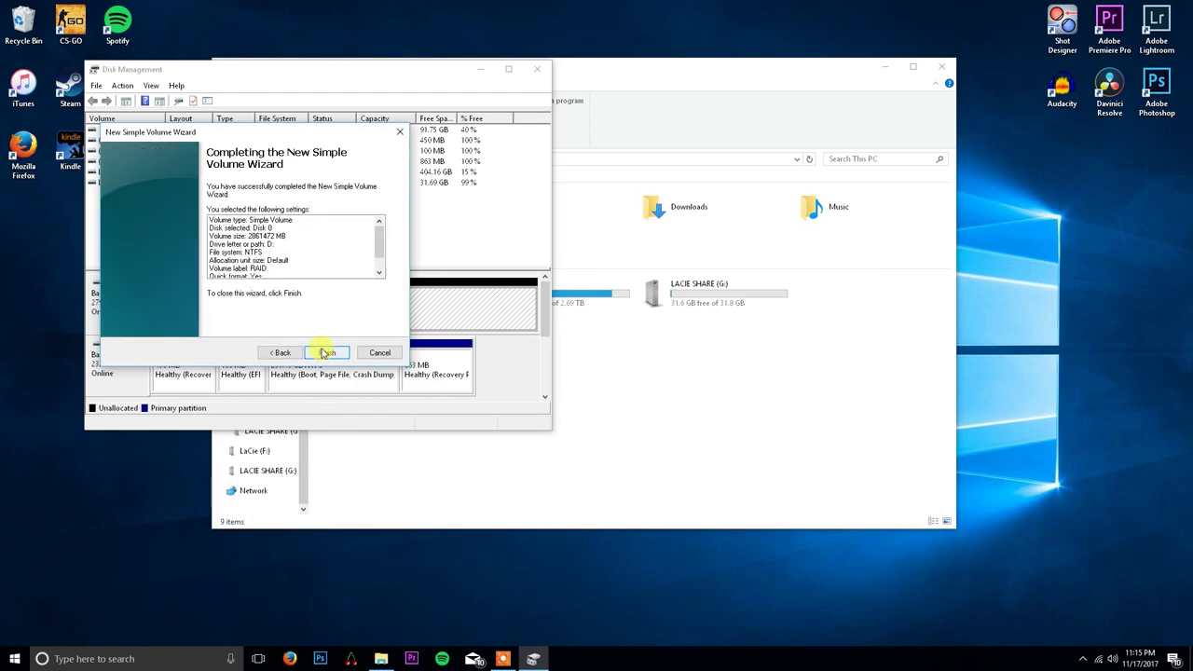
{"action": "left_click", "coordinate": [328, 354]}
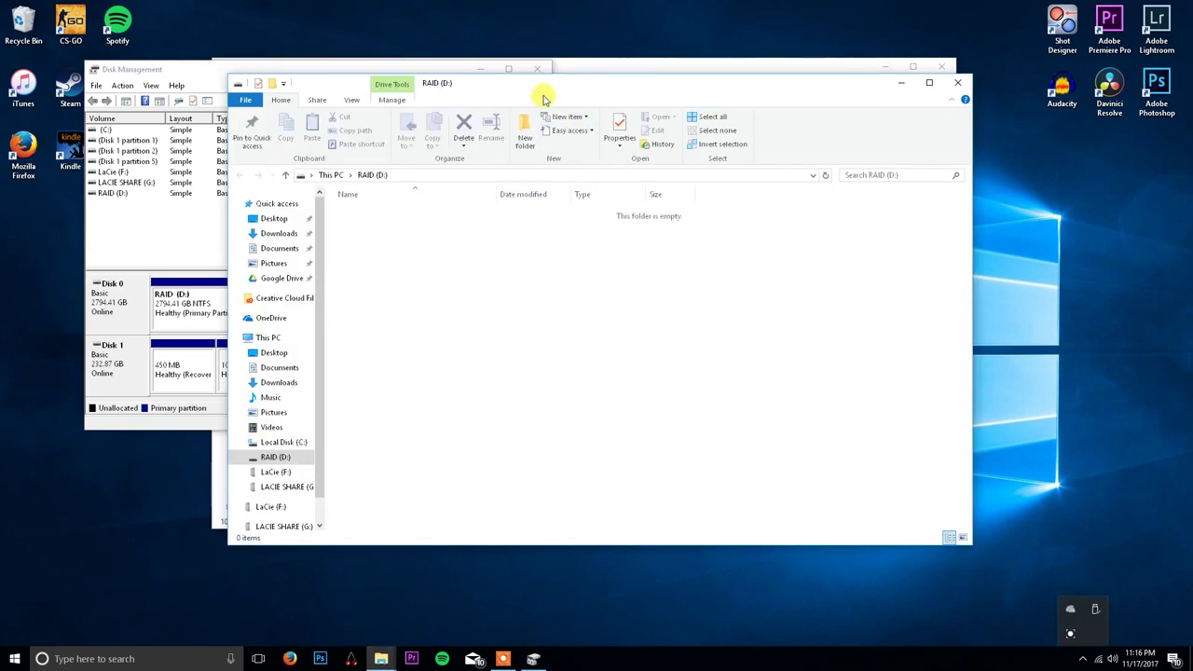
Step: Open RAID (D:) from This PC to confirm it is empty with 2.72 TB free
{"action": "left_click_drag", "start_coordinate": [533, 83], "coordinate": [646, 131]}
{"action": "left_click", "coordinate": [377, 383]}
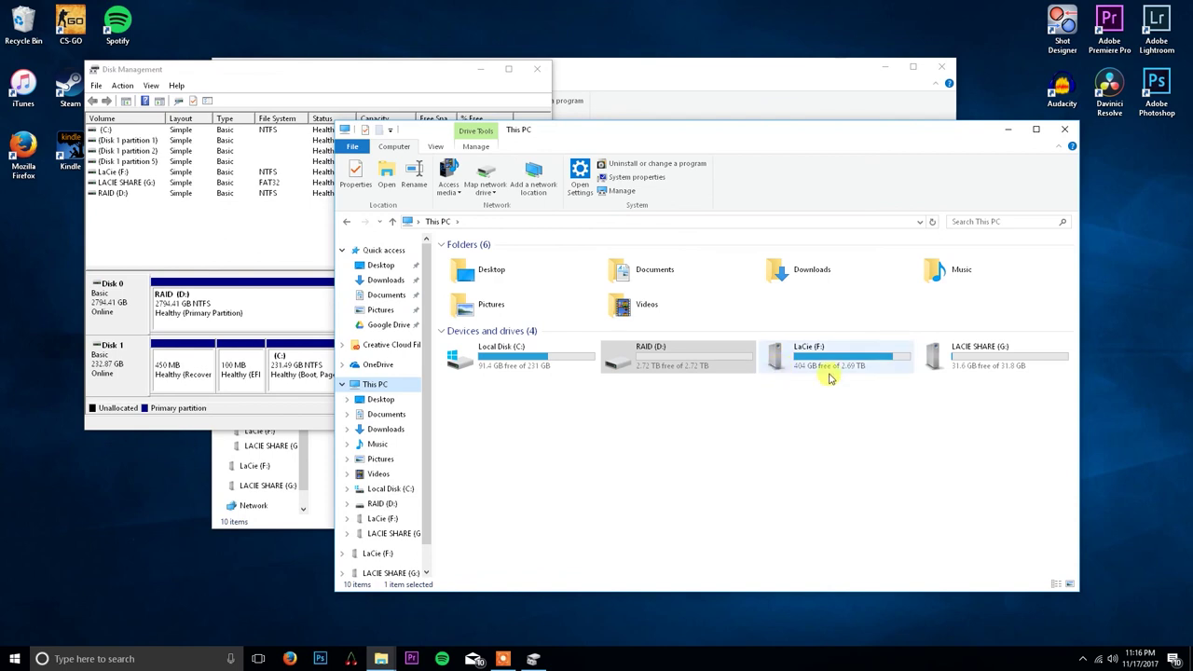
{"action": "left_click", "coordinate": [683, 371]}
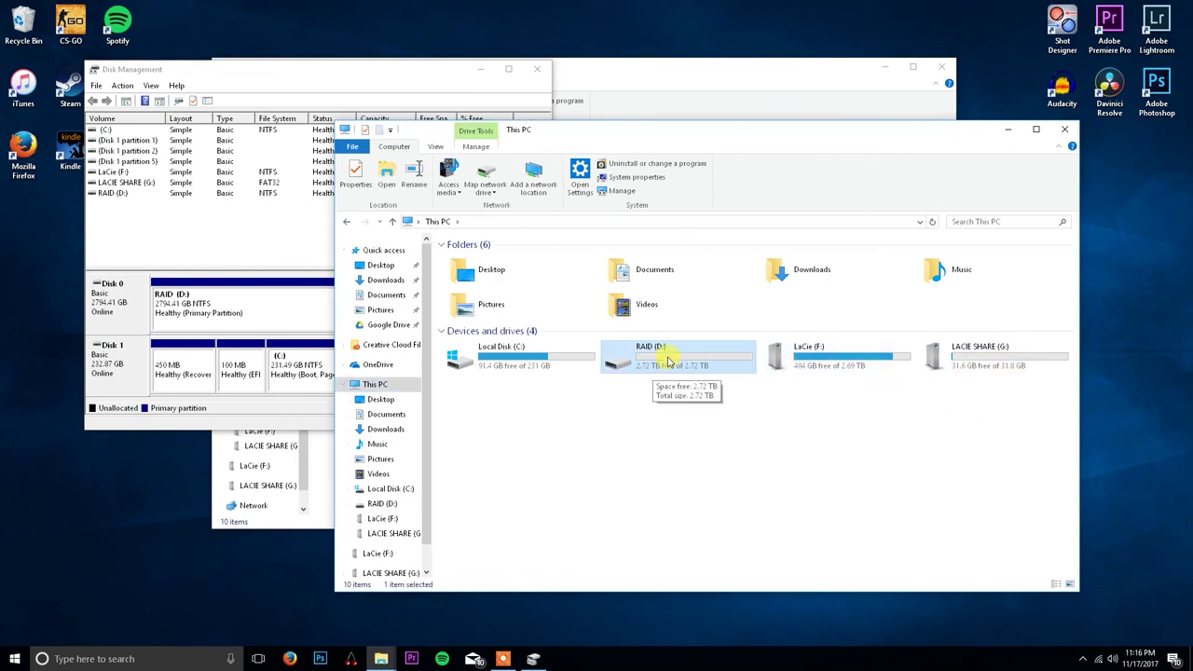
{"action": "double_click", "coordinate": [665, 369]}
{"action": "left_click_drag", "start_coordinate": [733, 444], "coordinate": [680, 404]}
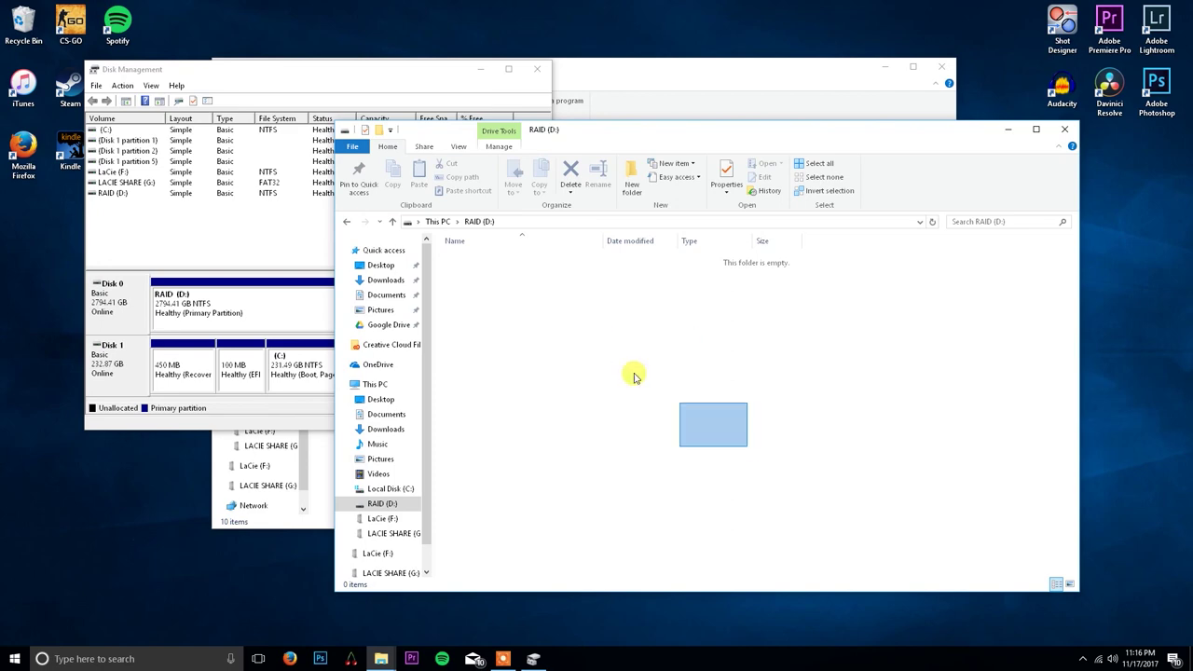
Step: Close Disk Management, the This PC window and the RAID (D:) window
{"action": "left_click", "coordinate": [303, 265]}
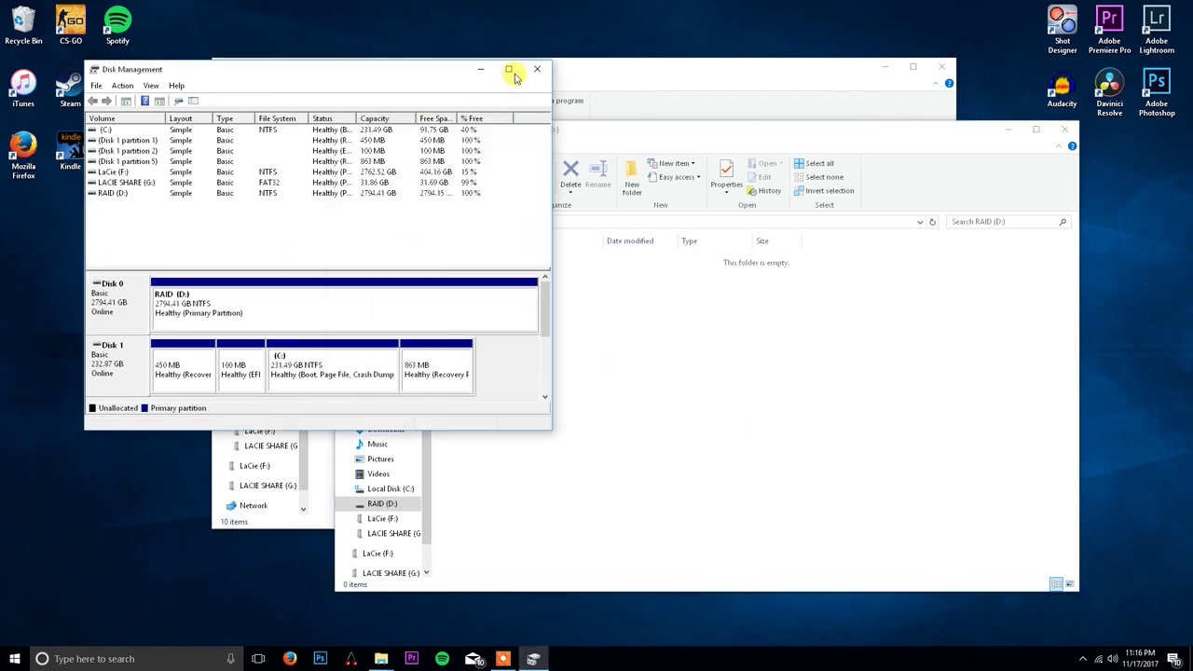
{"action": "left_click", "coordinate": [539, 73]}
{"action": "left_click", "coordinate": [607, 70]}
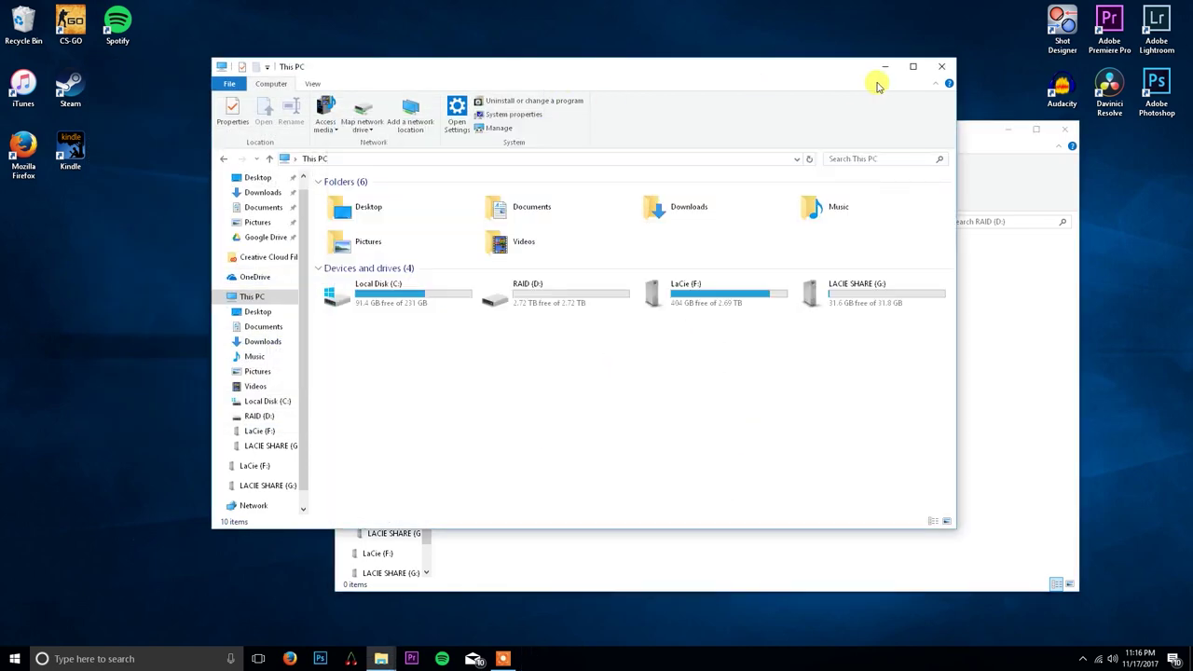
{"action": "left_click", "coordinate": [943, 67]}
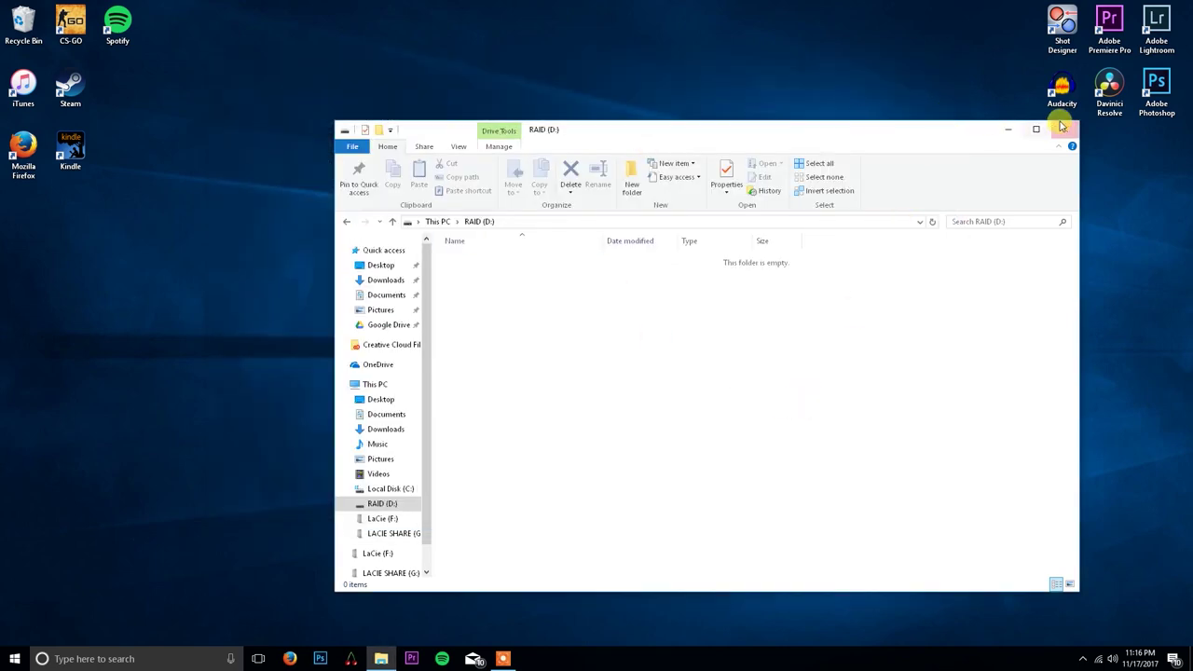
{"action": "left_click", "coordinate": [1064, 128]}
{"action": "left_click", "coordinate": [119, 658]}
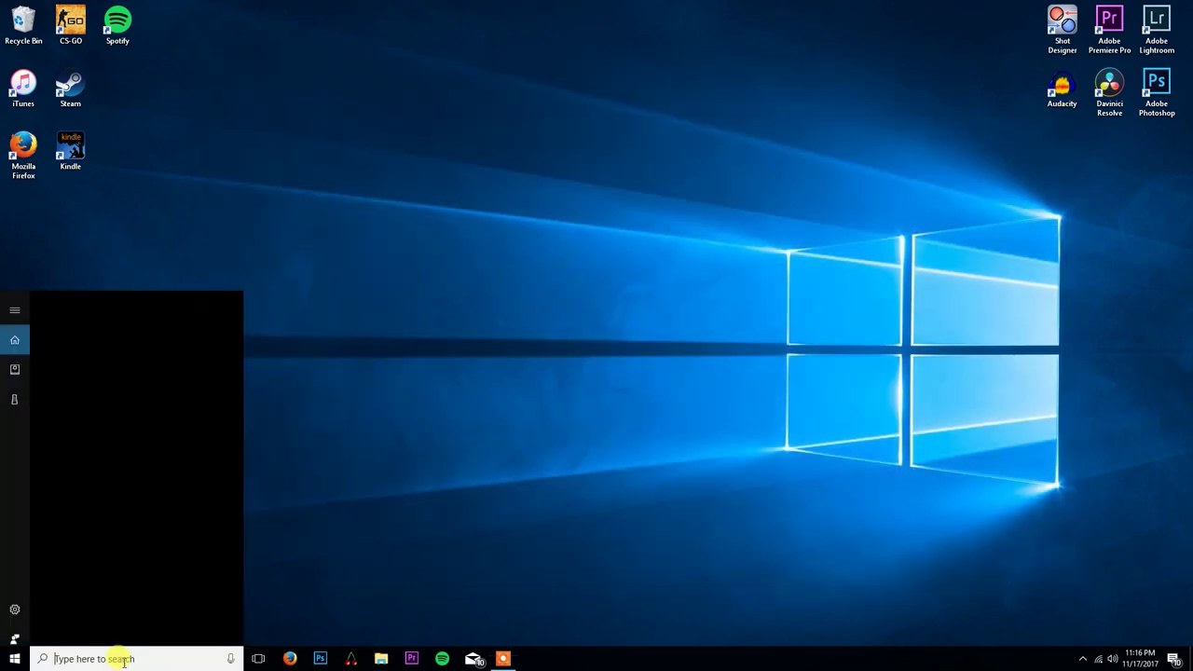
Step: Launch CrystalDiskMark via a 'cry' search and benchmark D: with 5 runs of 1GiB
{"action": "type", "text": "cry"}
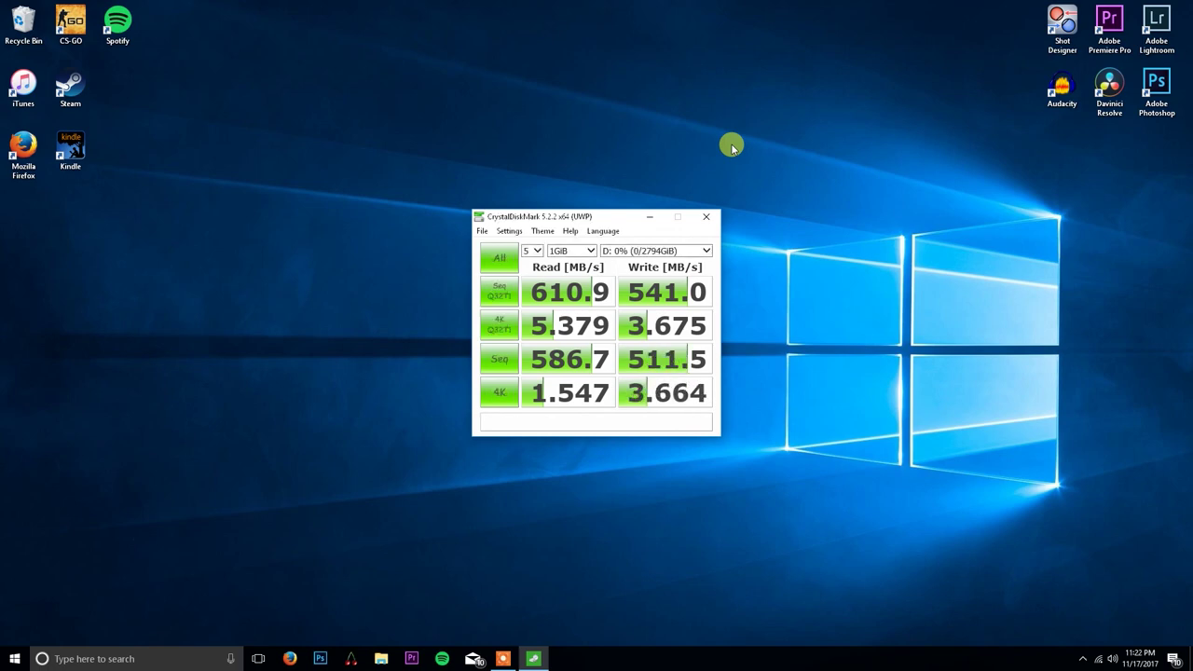
{"action": "left_click", "coordinate": [731, 148]}
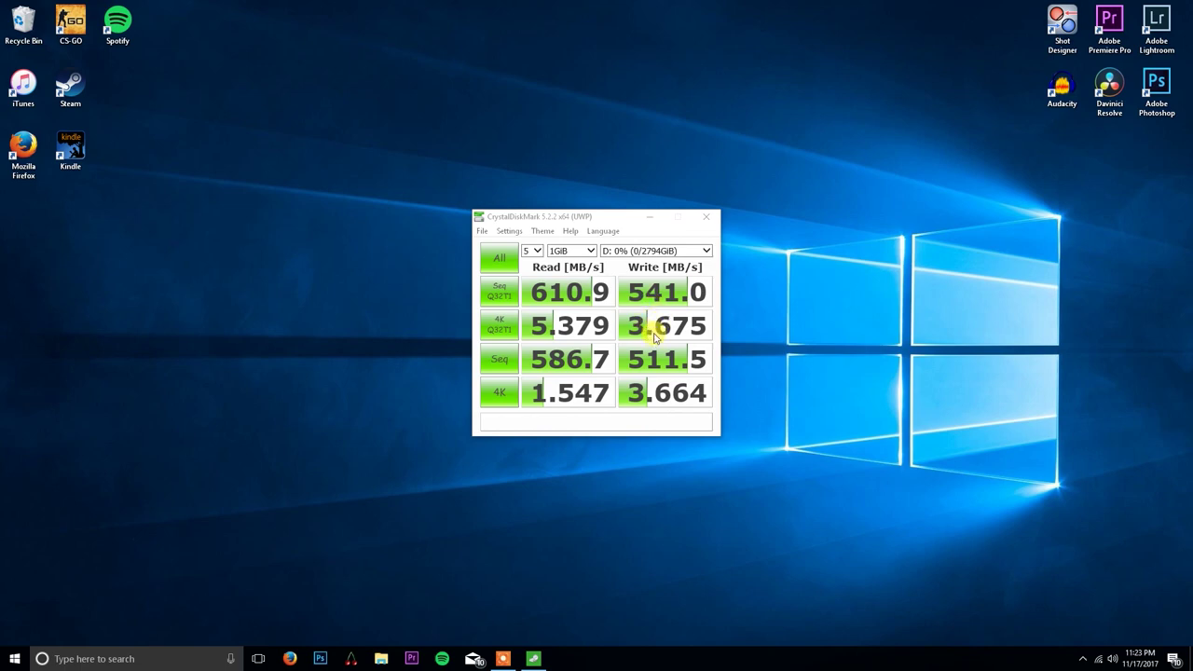
{"action": "left_click", "coordinate": [600, 400]}
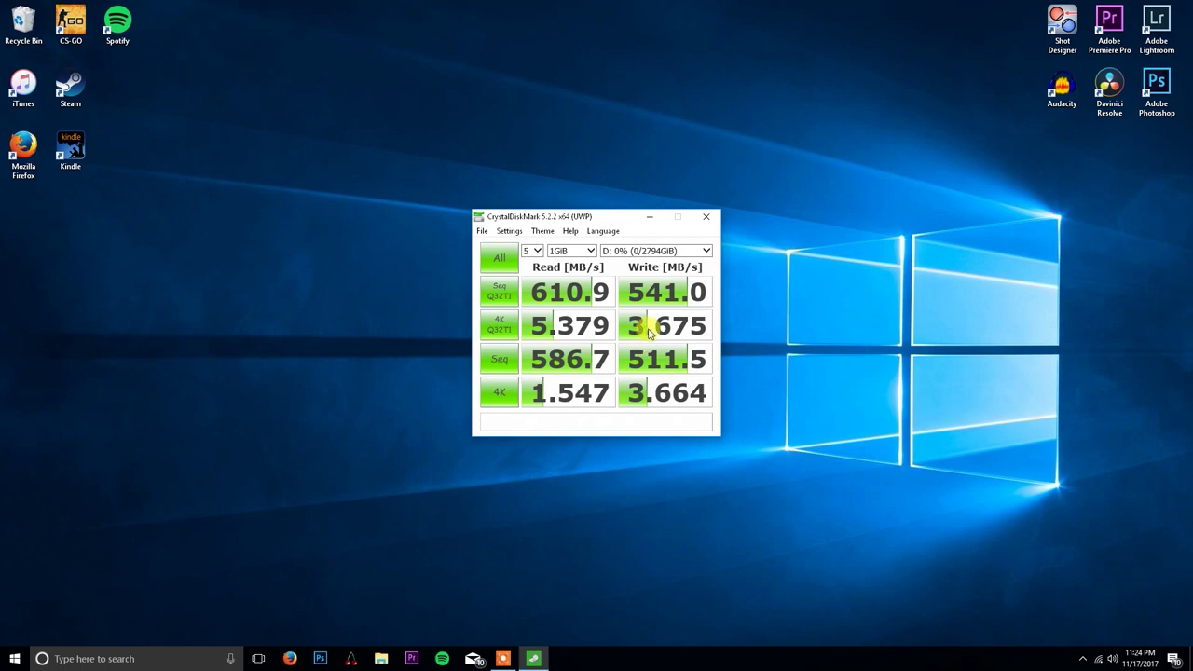
{"action": "mouse_move", "coordinate": [653, 334]}
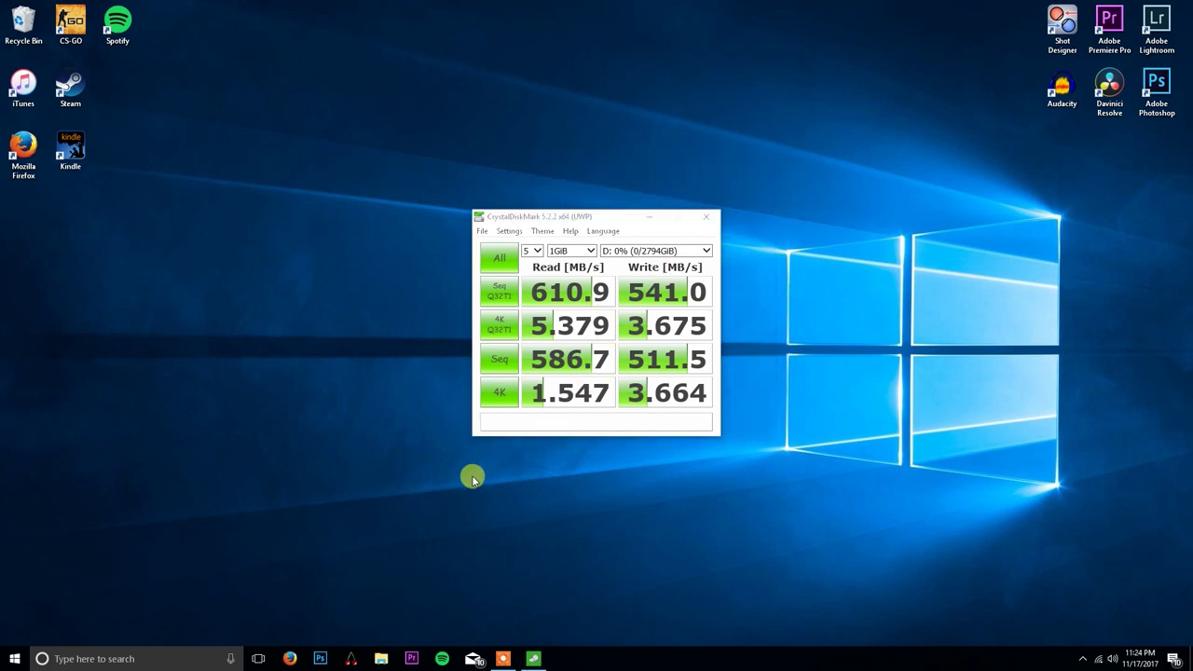
Step: Close CrystalDiskMark and view This PC, now listing five drives including Backup (E:)
{"action": "mouse_move", "coordinate": [428, 483]}
{"action": "left_mouse_down"}
{"action": "mouse_move", "coordinate": [787, 158]}
{"action": "mouse_move", "coordinate": [671, 253]}
{"action": "mouse_move", "coordinate": [459, 494]}
{"action": "mouse_move", "coordinate": [438, 479]}
{"action": "left_mouse_up"}
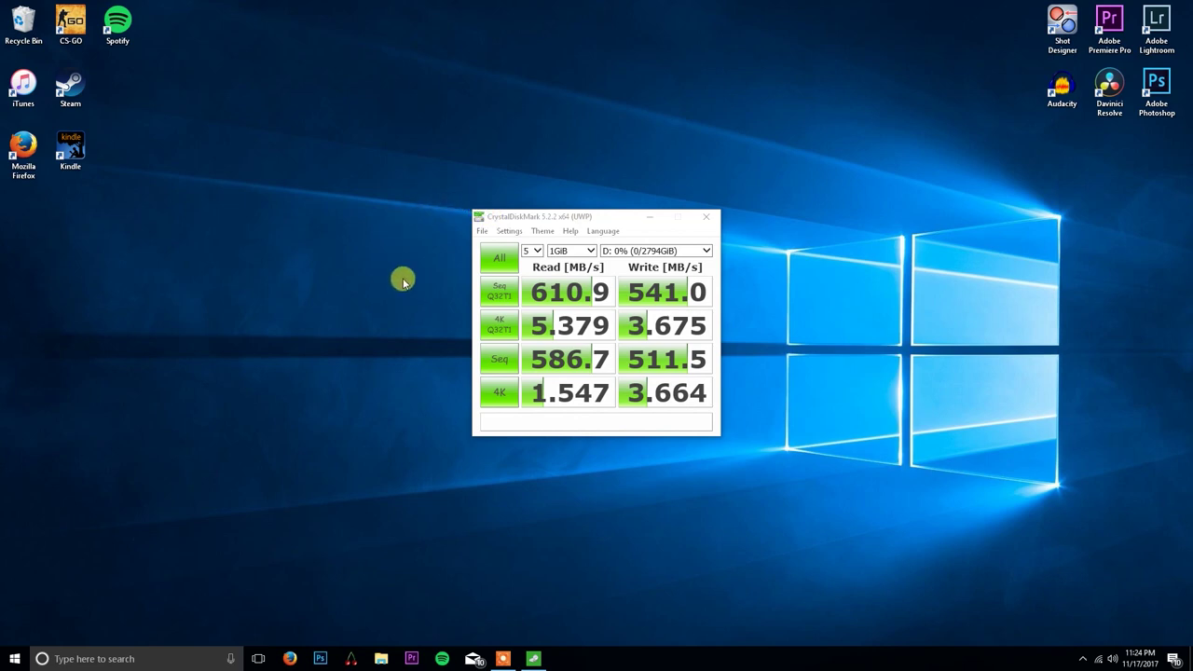
{"action": "left_click", "coordinate": [563, 358]}
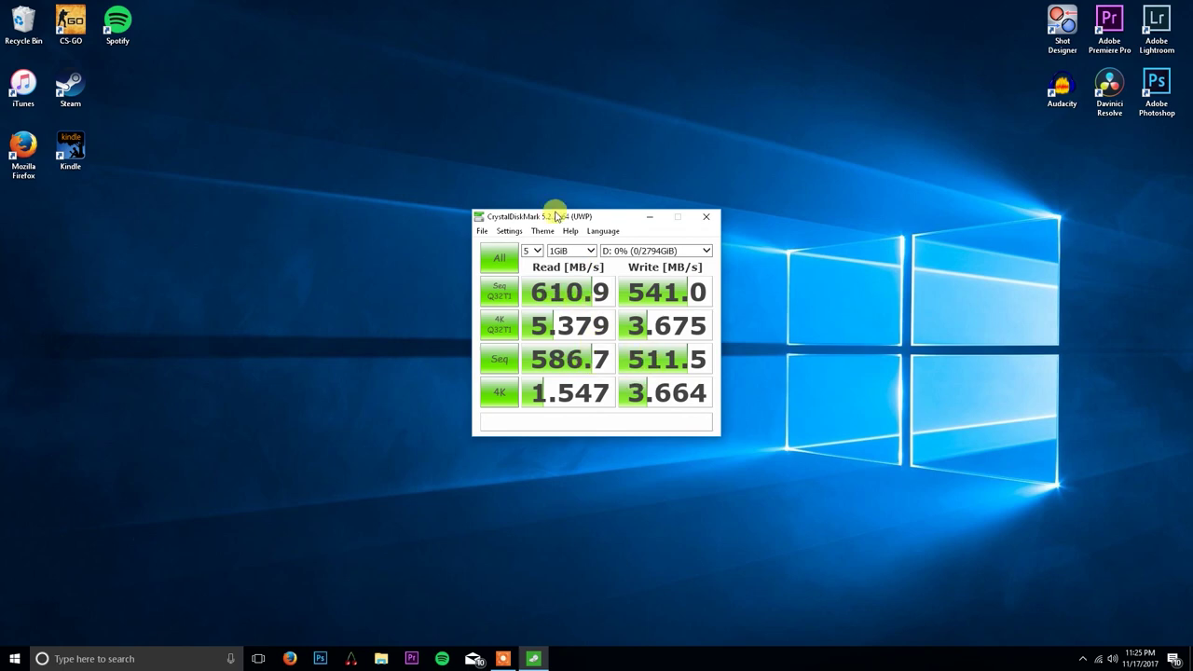
{"action": "left_click_drag", "start_coordinate": [731, 448], "coordinate": [493, 183]}
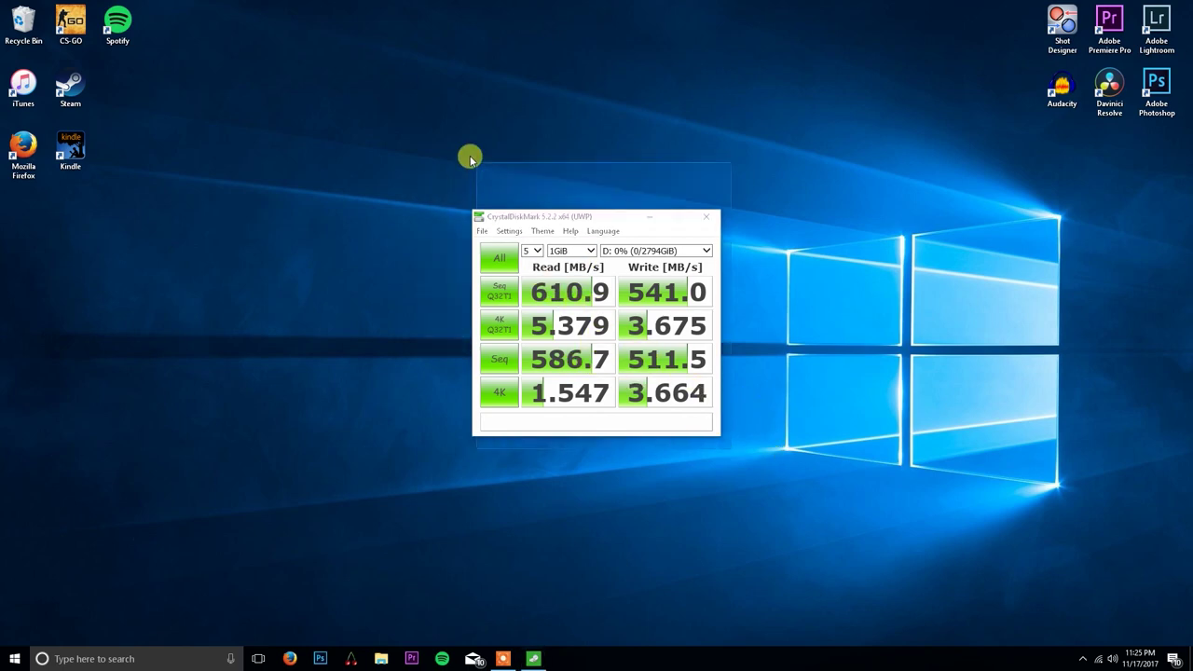
{"action": "left_click", "coordinate": [604, 300]}
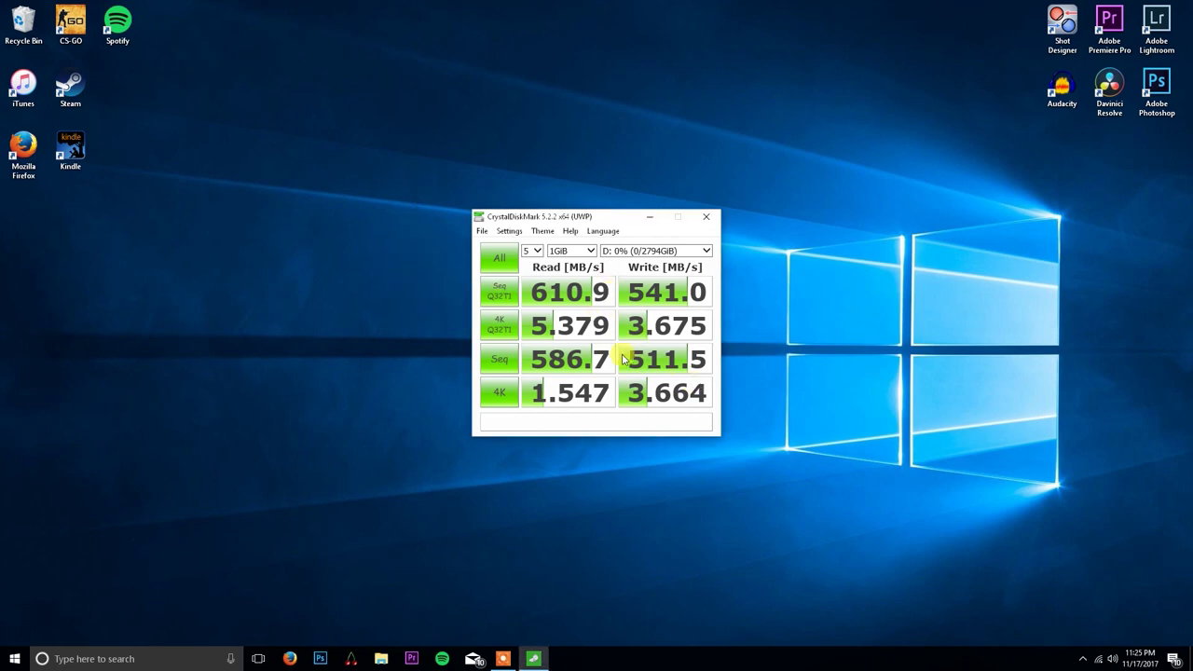
{"action": "left_click", "coordinate": [757, 152]}
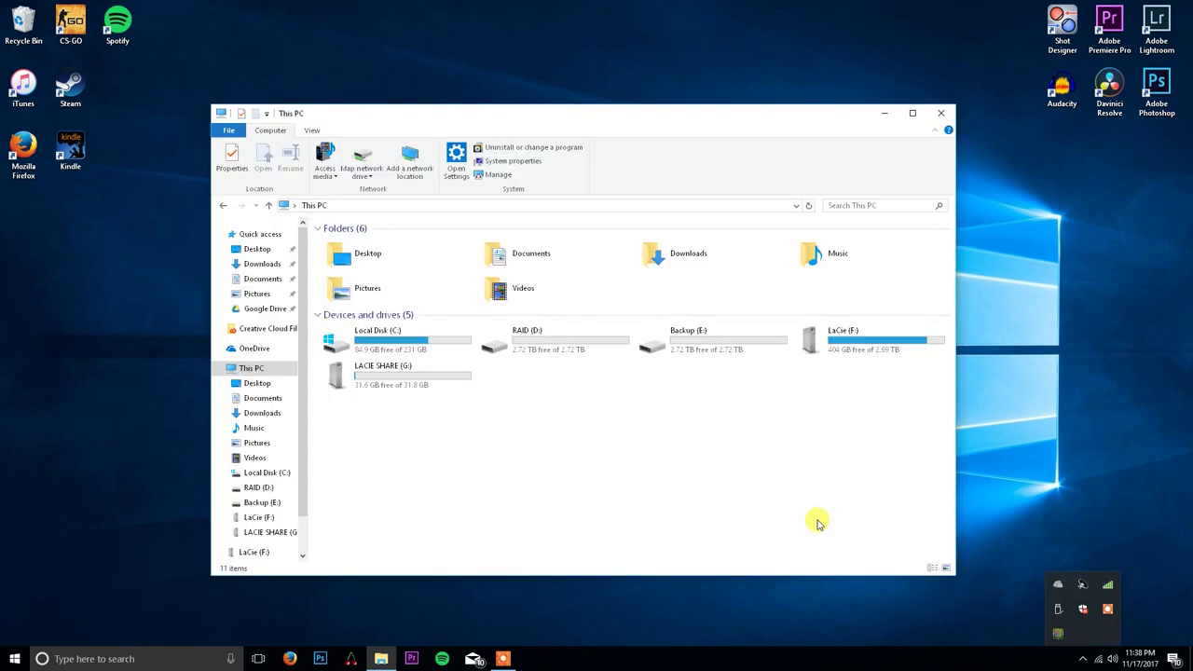
{"action": "left_click", "coordinate": [816, 523]}
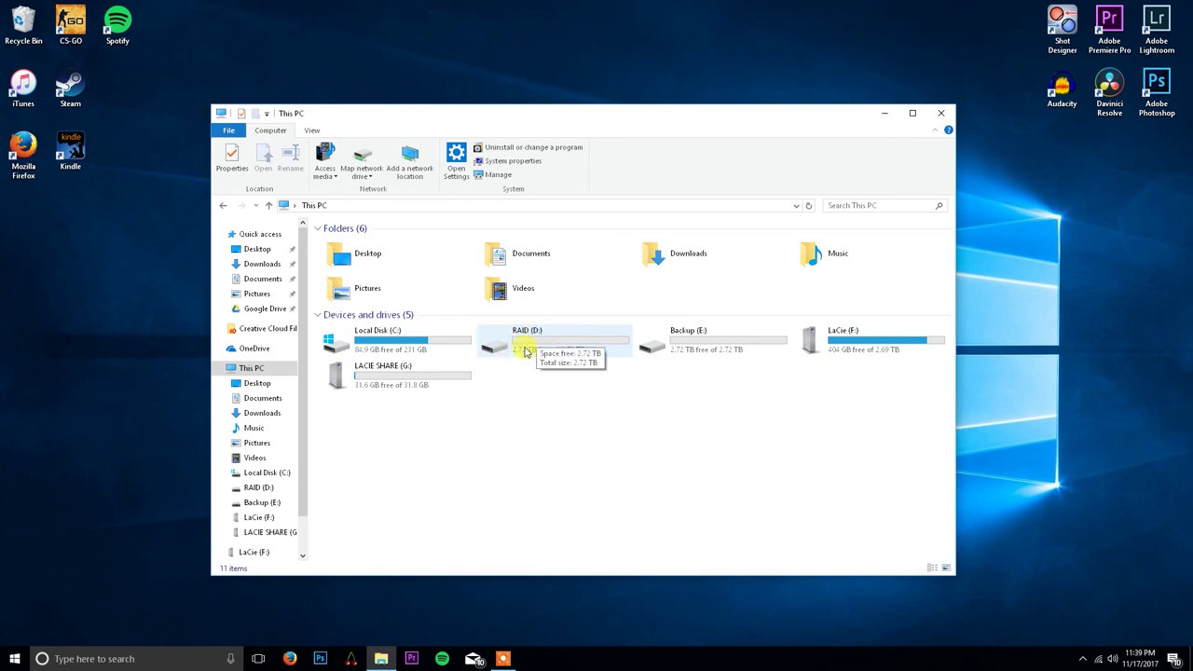
{"action": "left_click", "coordinate": [691, 342]}
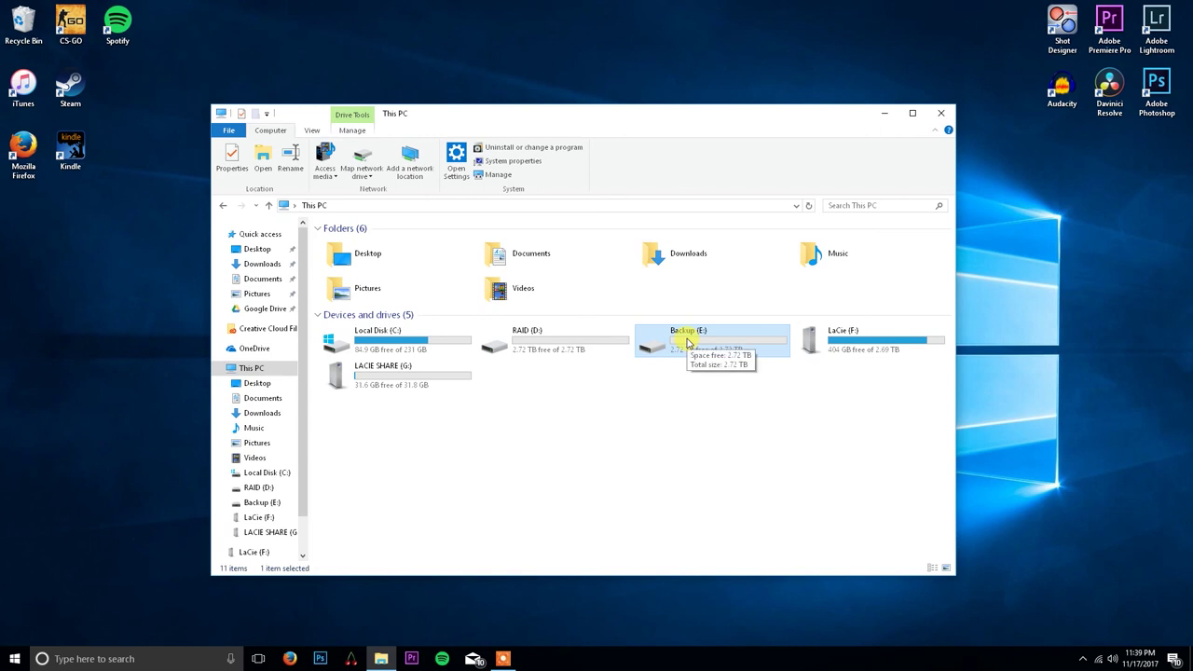
{"action": "left_click", "coordinate": [574, 349]}
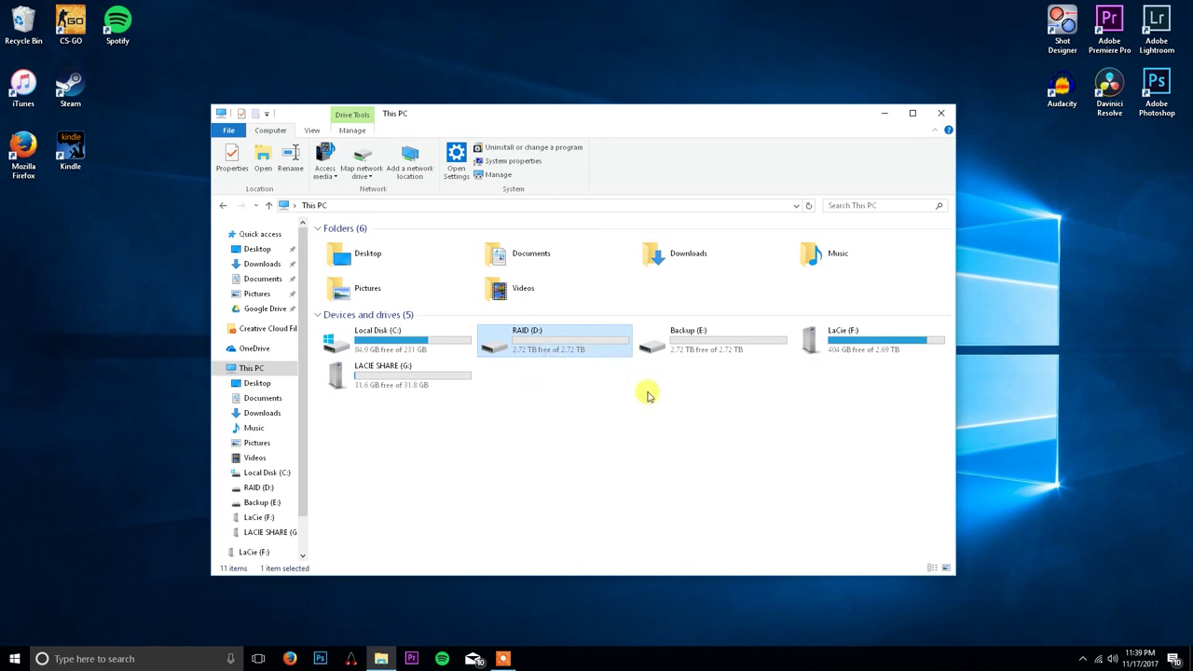
{"action": "left_click", "coordinate": [628, 468]}
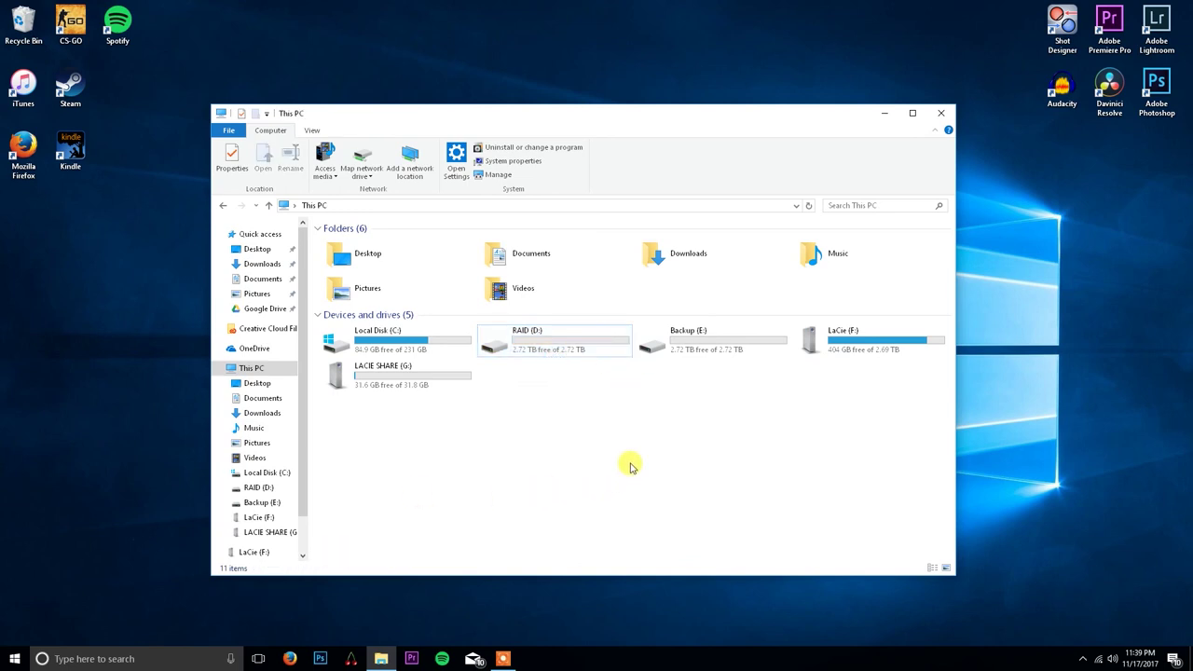
{"action": "double_click", "coordinate": [687, 343]}
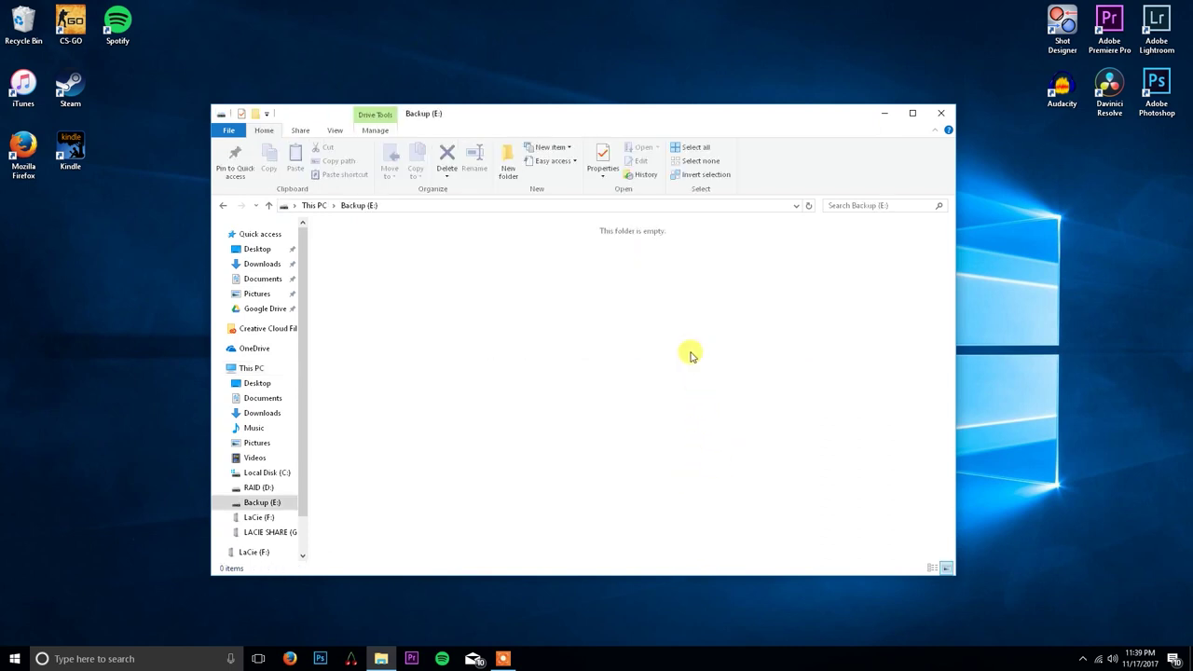
{"action": "left_click", "coordinate": [314, 205]}
{"action": "double_click", "coordinate": [557, 339]}
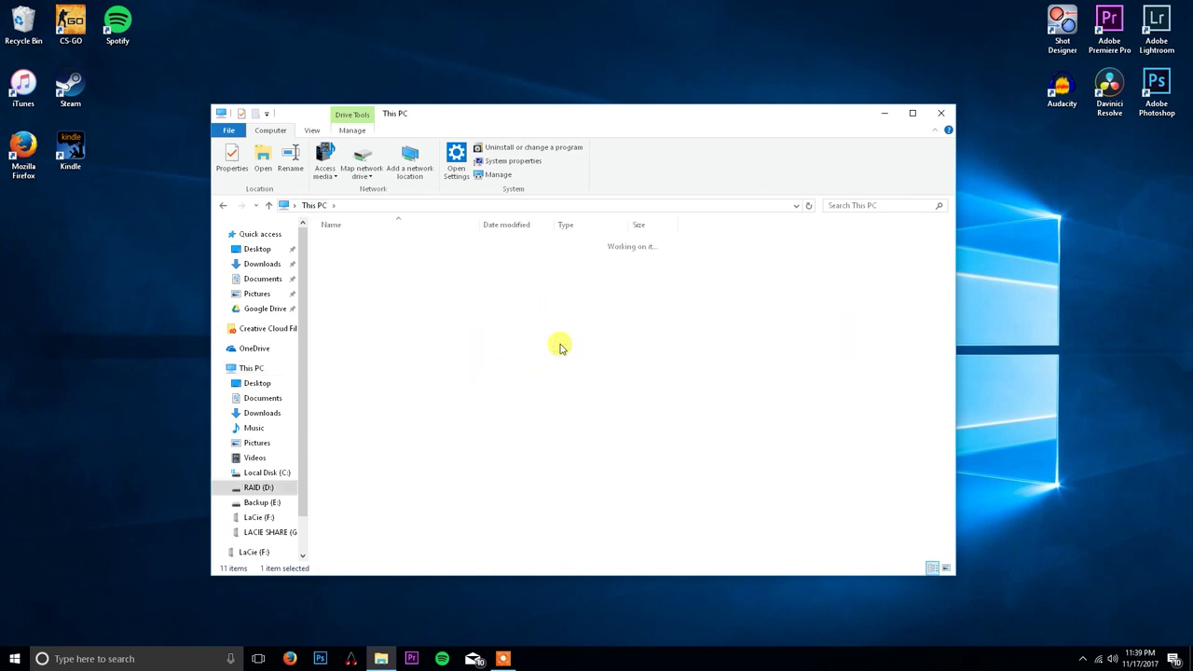
{"action": "left_click", "coordinate": [312, 205]}
{"action": "left_click", "coordinate": [663, 345]}
{"action": "double_click", "coordinate": [663, 345]}
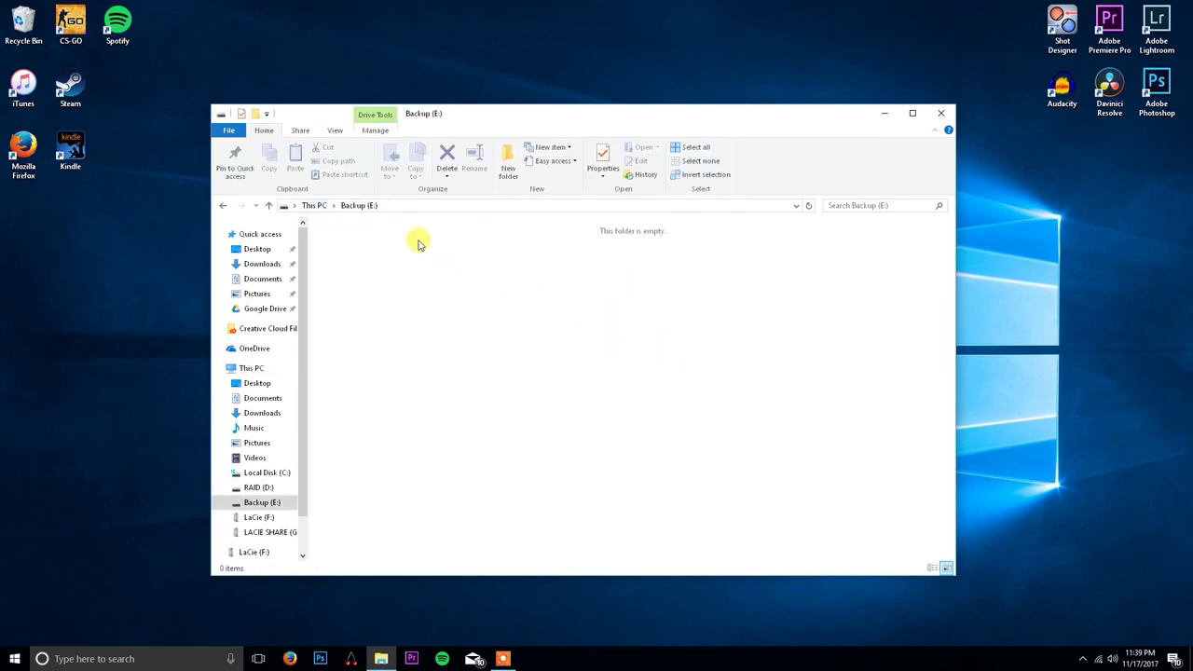
{"action": "left_click", "coordinate": [312, 205]}
{"action": "left_click", "coordinate": [643, 376]}
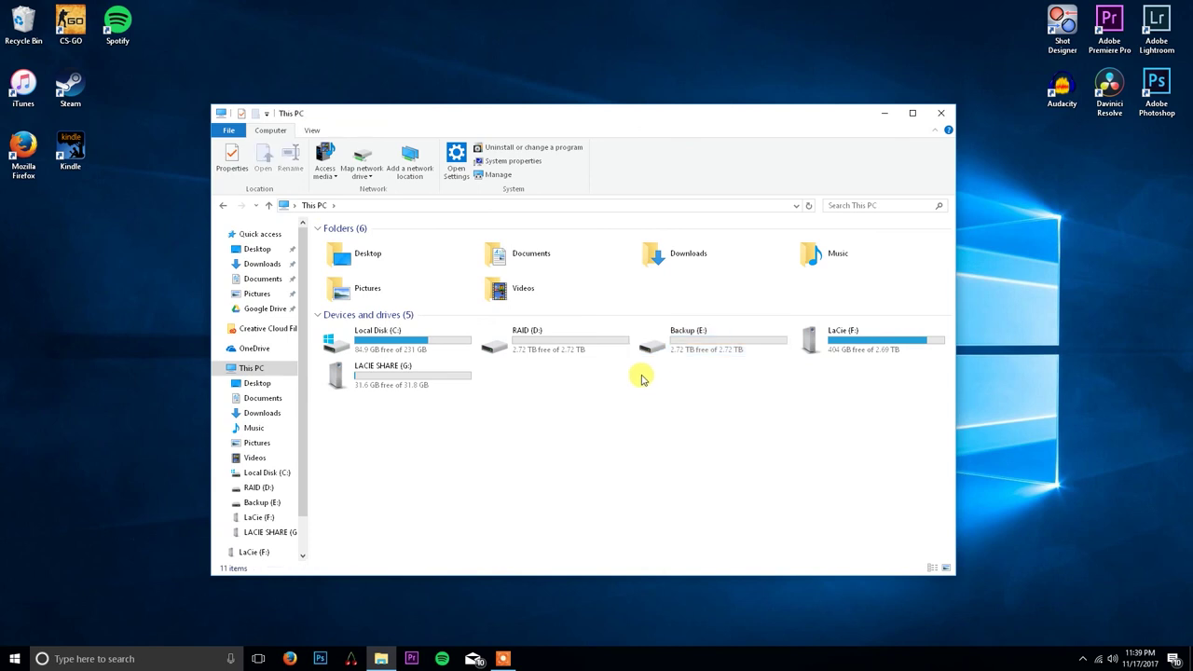